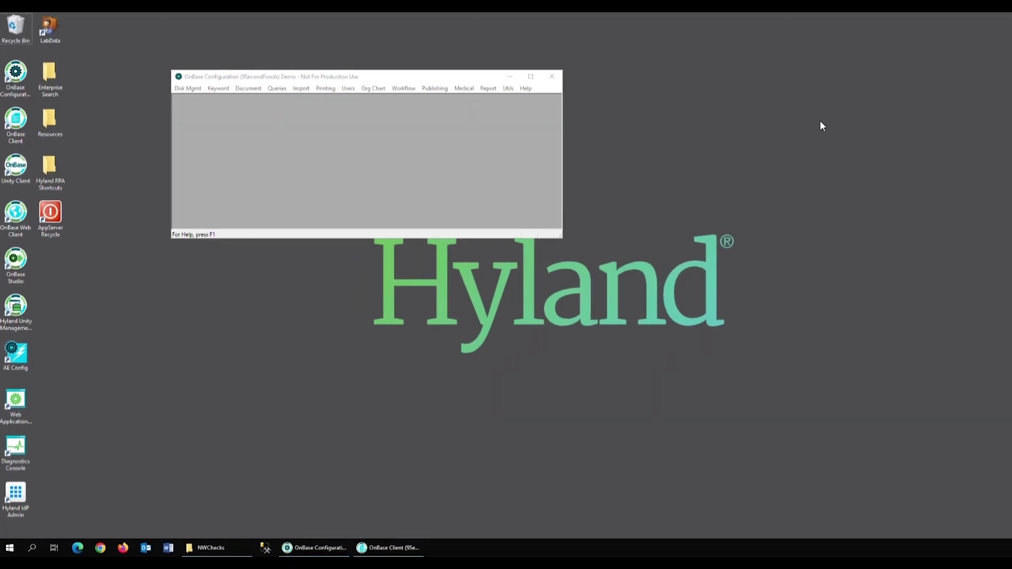
Open the DIP Queue and bring up the action menu for the DIP - Checks process format.
click(435, 562)
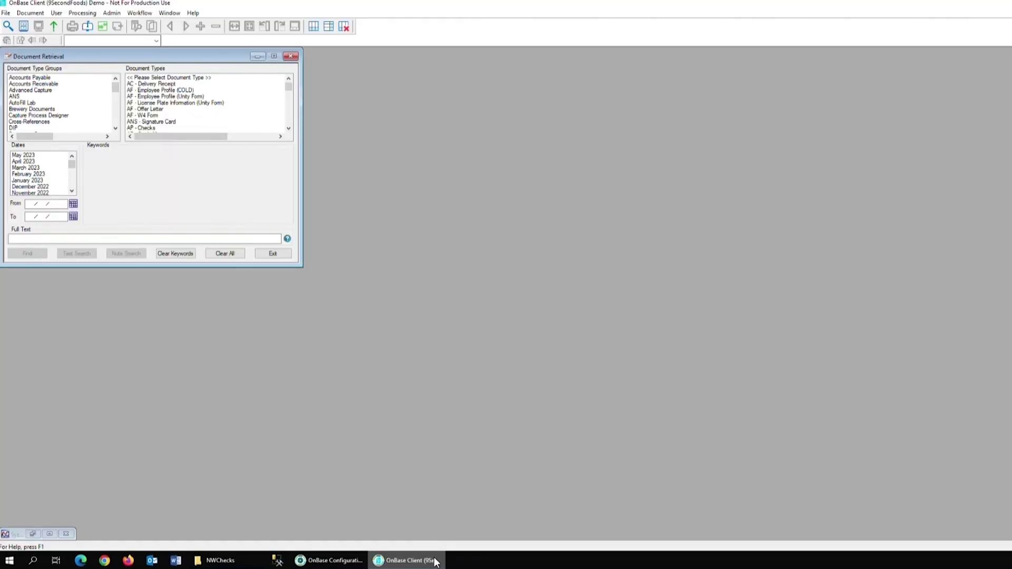
click(82, 12)
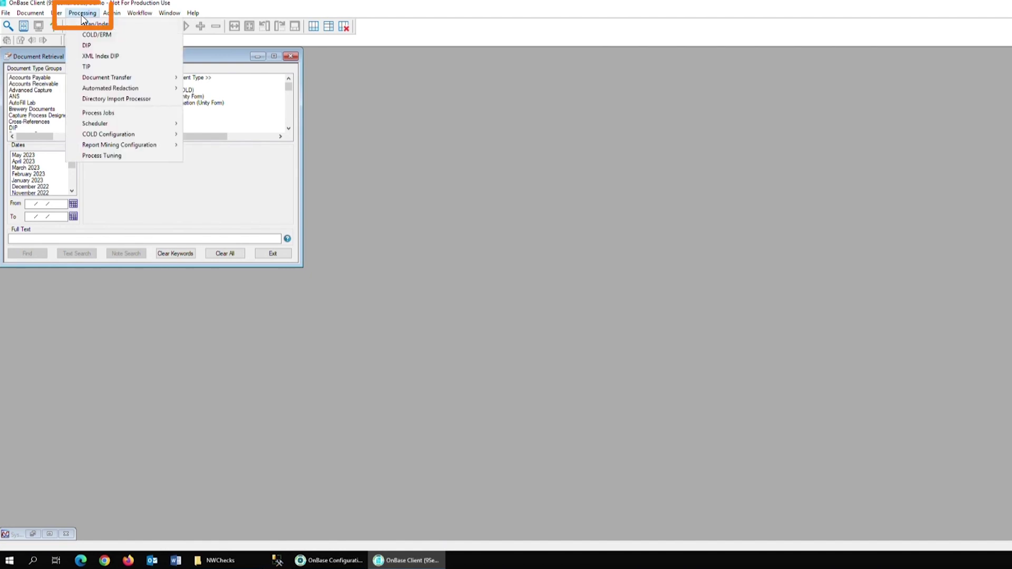
click(108, 47)
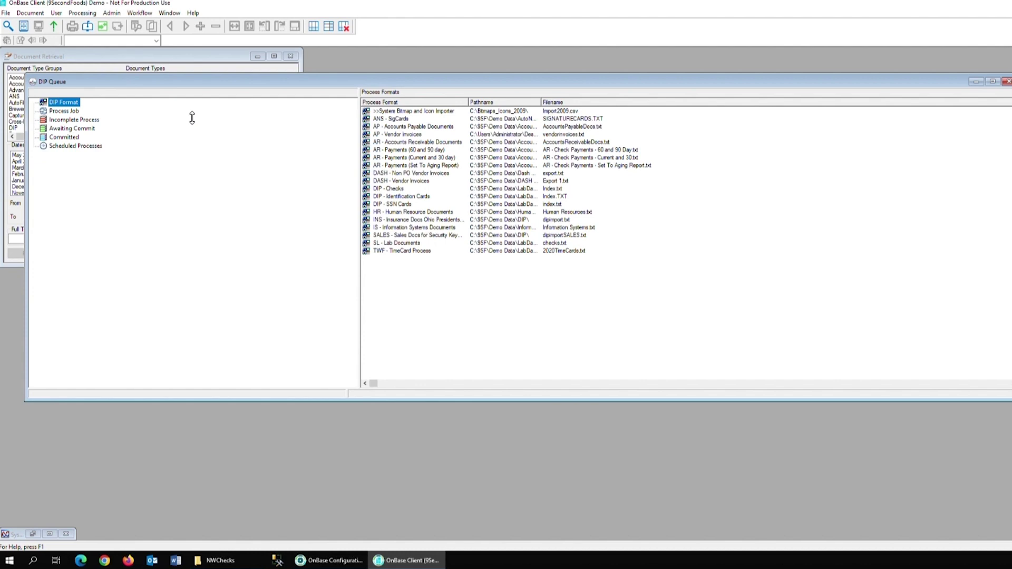
click(410, 190)
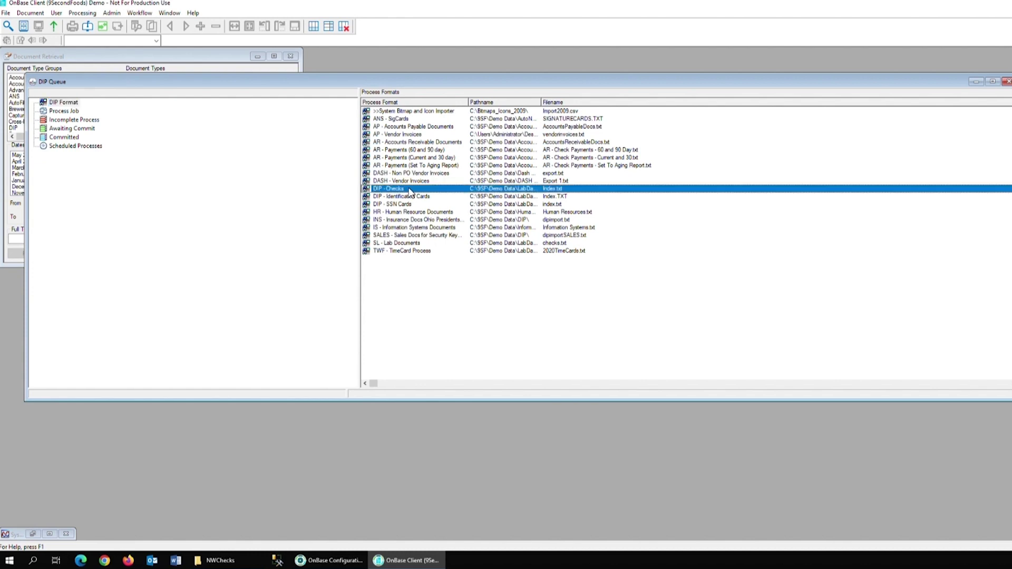
right_click(409, 192)
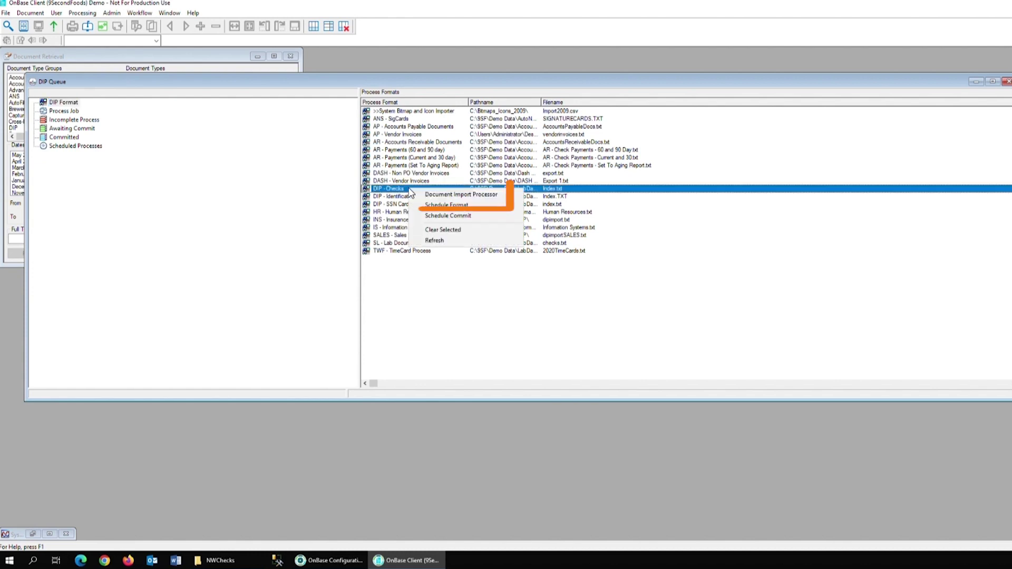
Run a Test Only import of DIP - Checks in the Document Import Processor.
click(470, 196)
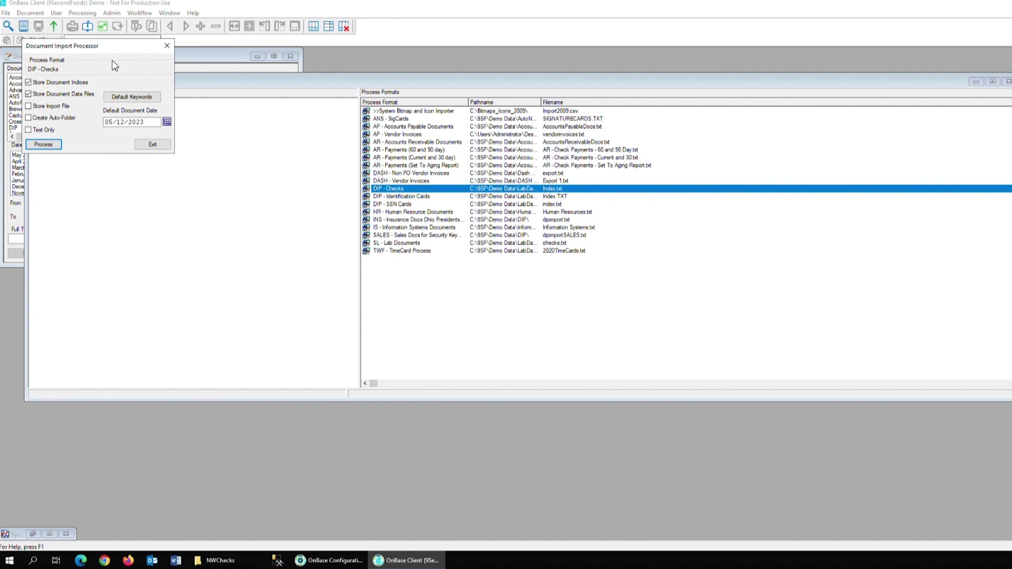
drag(112, 46, 279, 124)
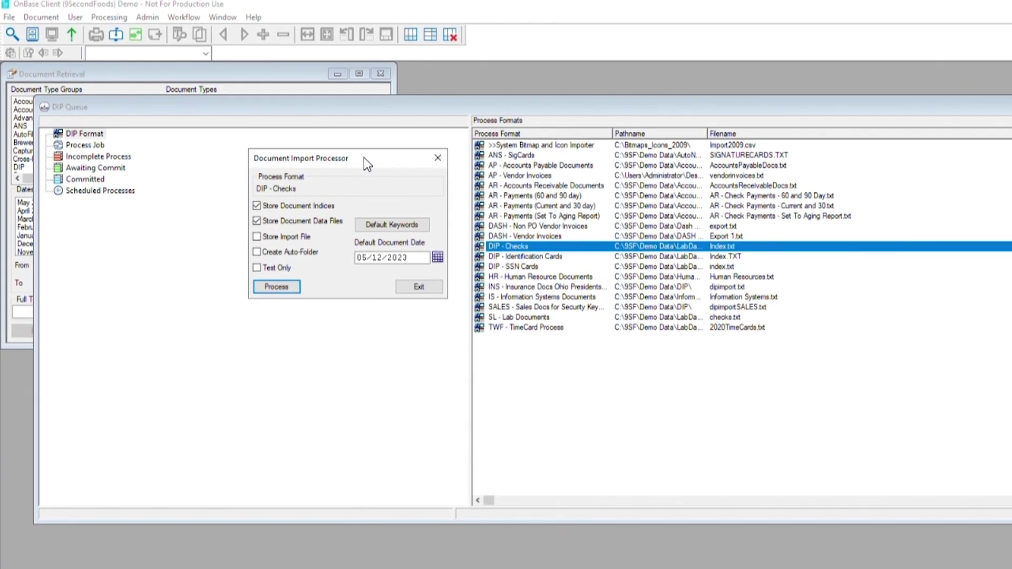
click(275, 268)
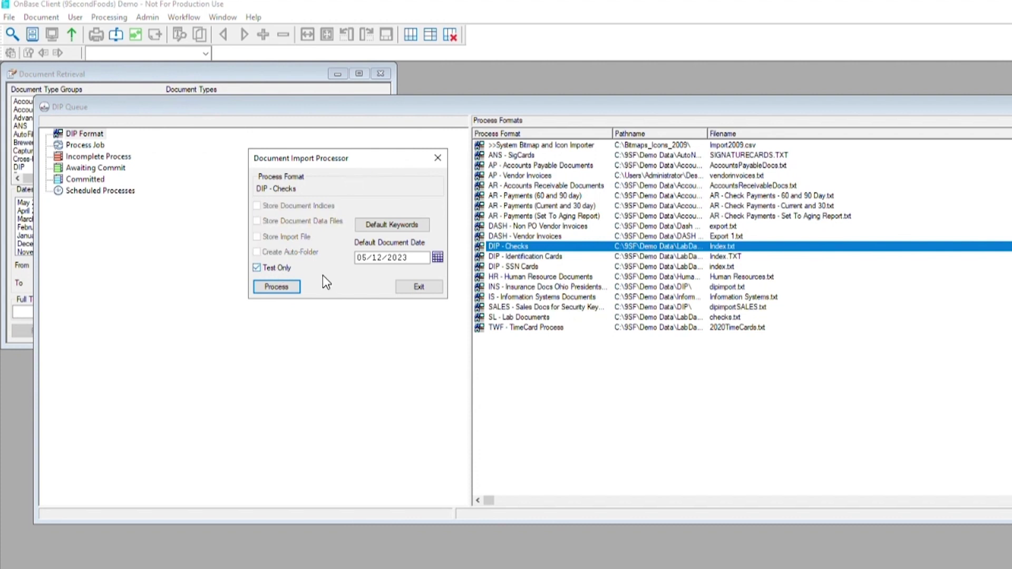
click(282, 287)
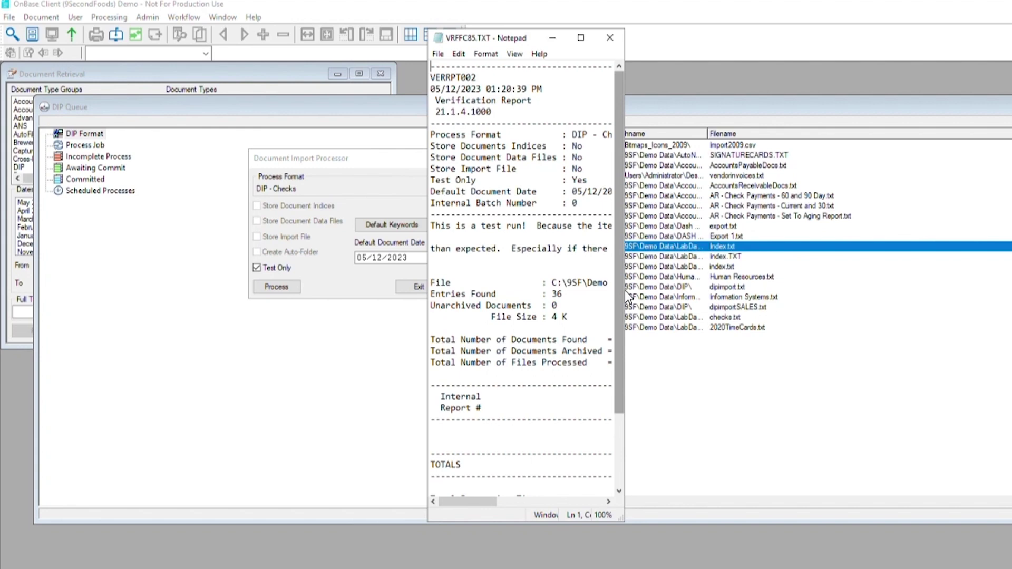
Widen and read the Notepad verification report showing 36 documents found, none archived.
drag(626, 297, 876, 299)
scroll(714, 361, down, 3)
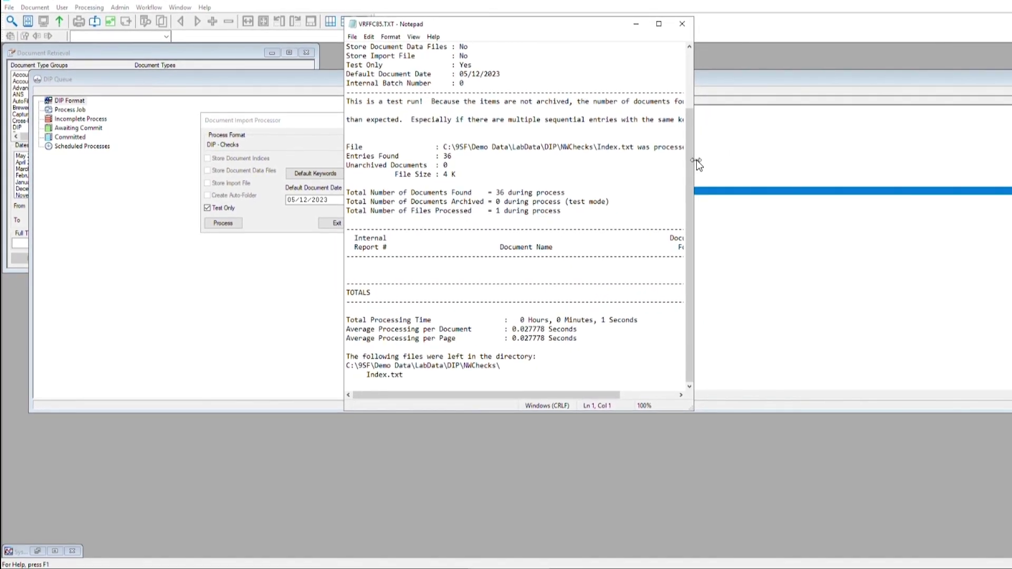
drag(862, 207, 1011, 205)
drag(876, 156, 876, 157)
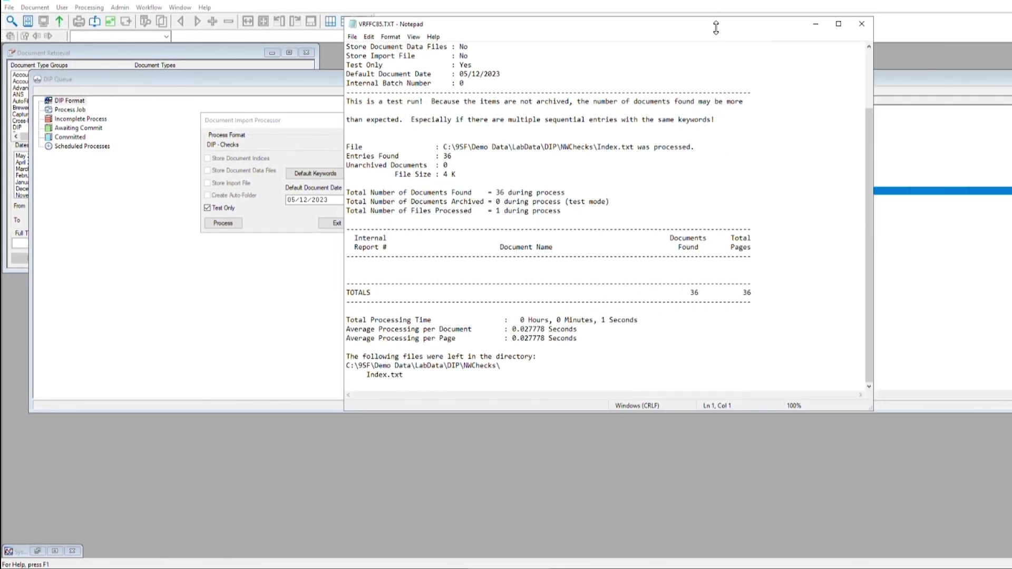
drag(714, 27, 684, 79)
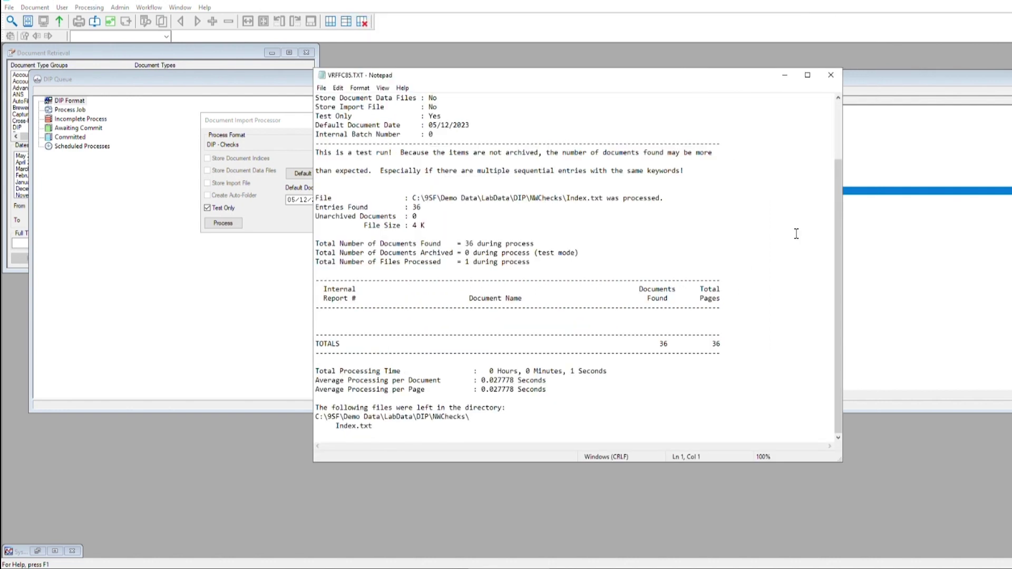
scroll(796, 234, up, 3)
Close the report, run the DIP - Checks import with Test Only cleared, and exit the processor.
click(831, 75)
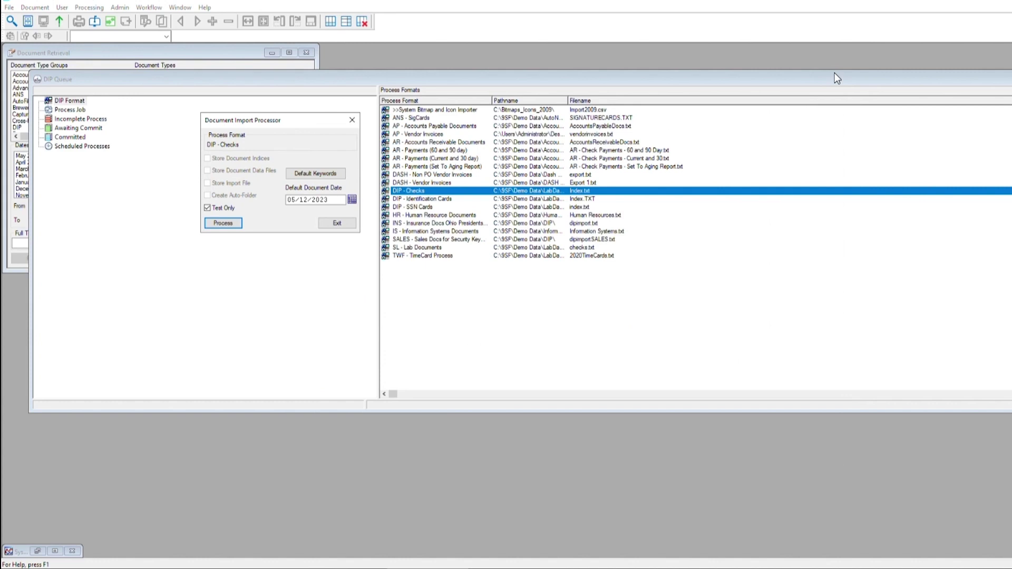
click(227, 209)
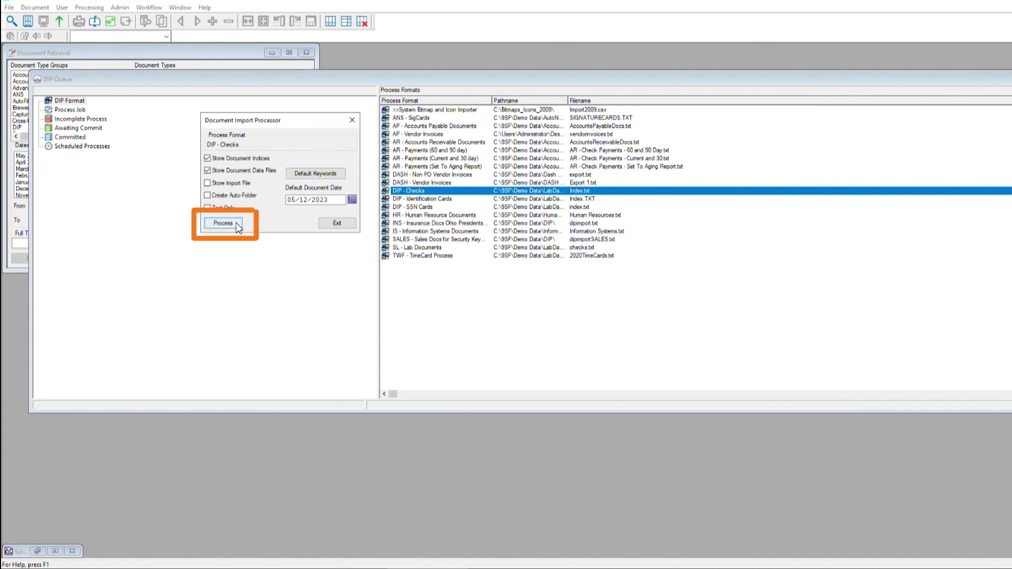
click(235, 222)
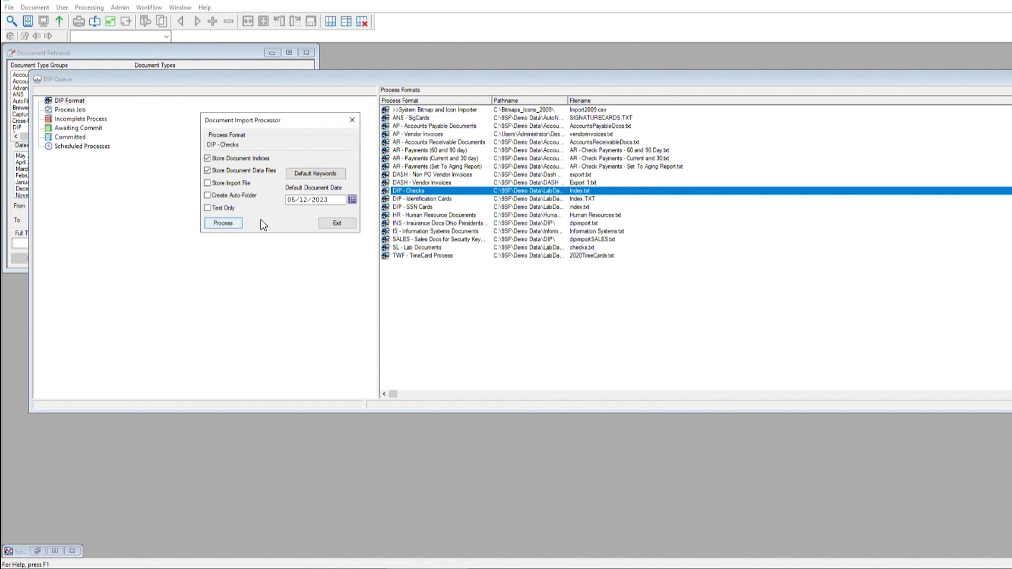
click(332, 224)
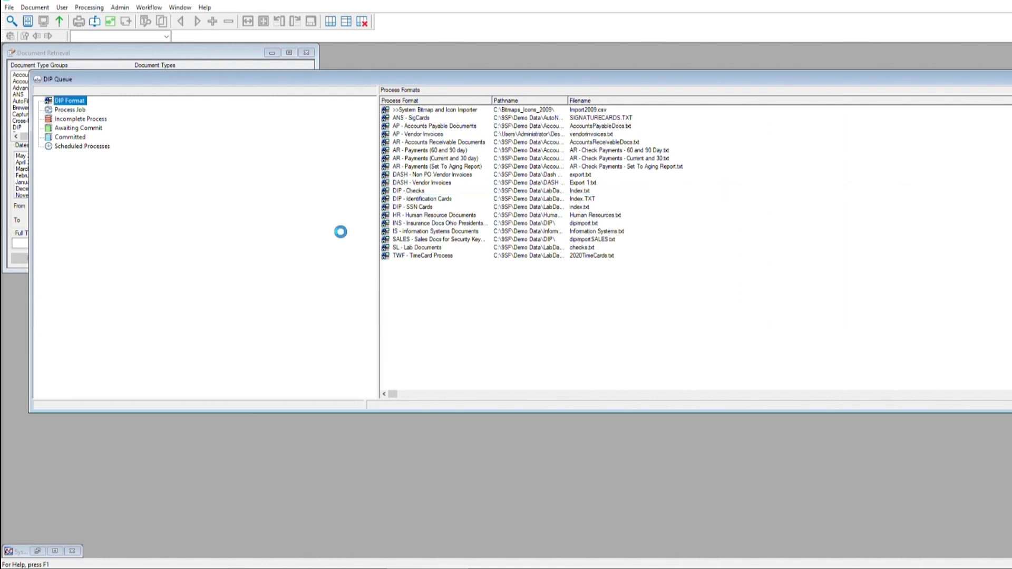
Open batch 476 DIP - Checks from Awaiting Commit and select the Drachenblut Delikatessen check.
click(94, 130)
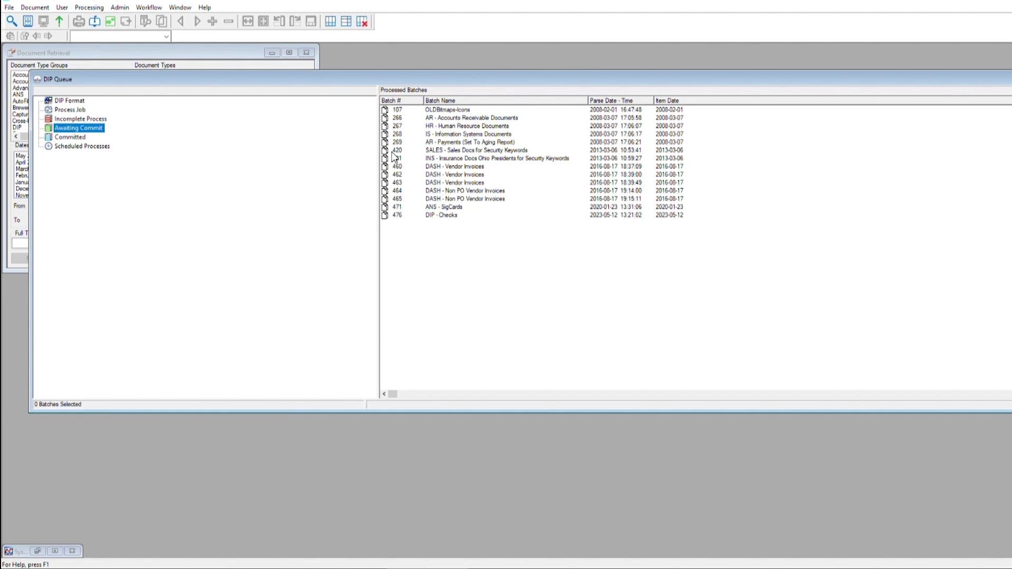
double_click(448, 216)
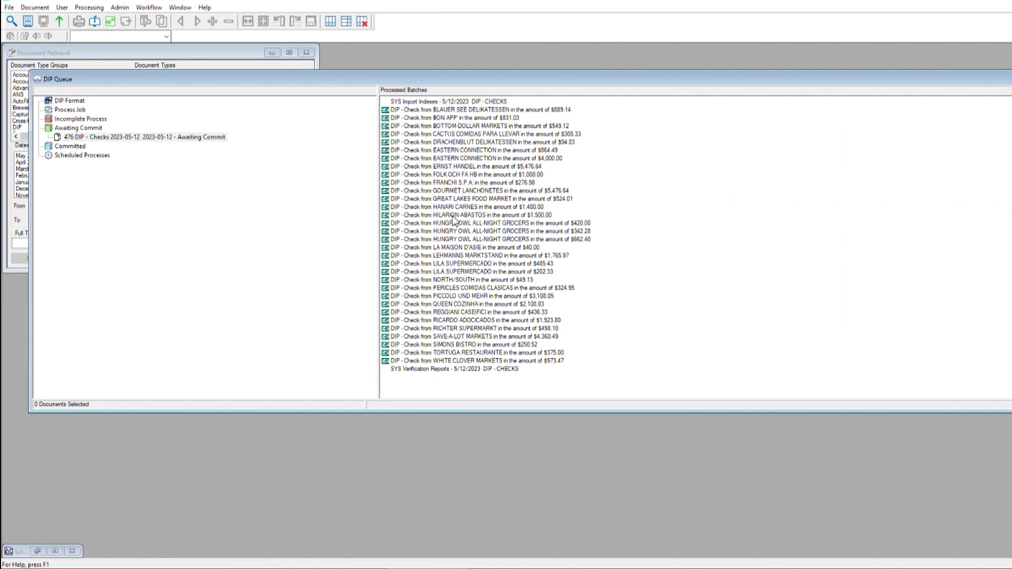
click(454, 142)
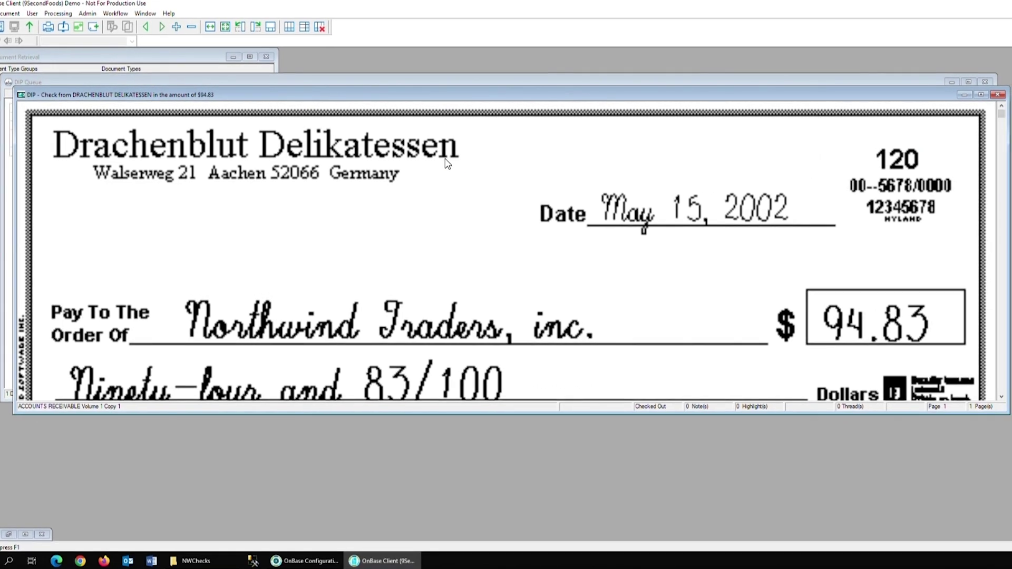
scroll(500, 227, down, 3)
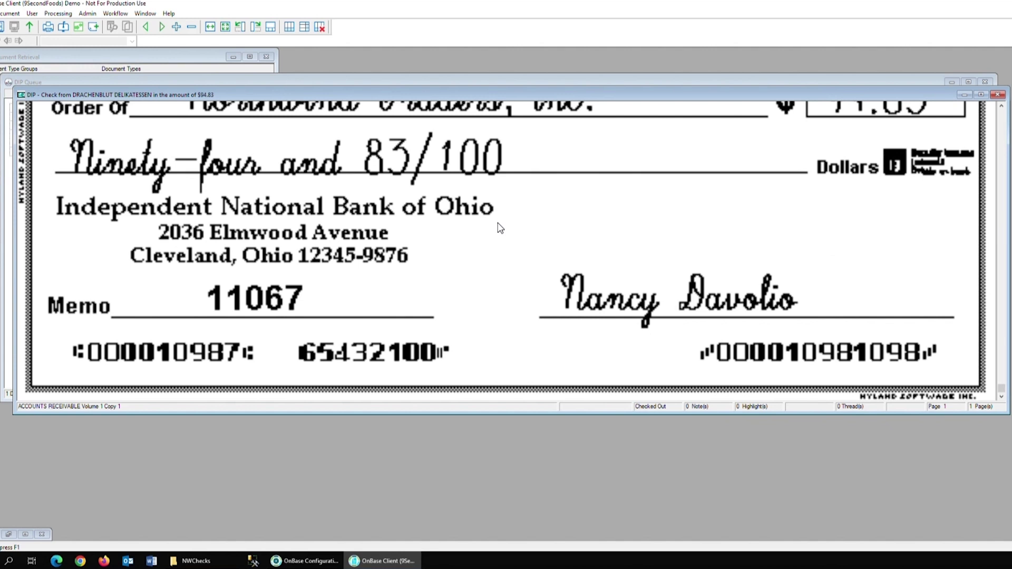
right_click(500, 227)
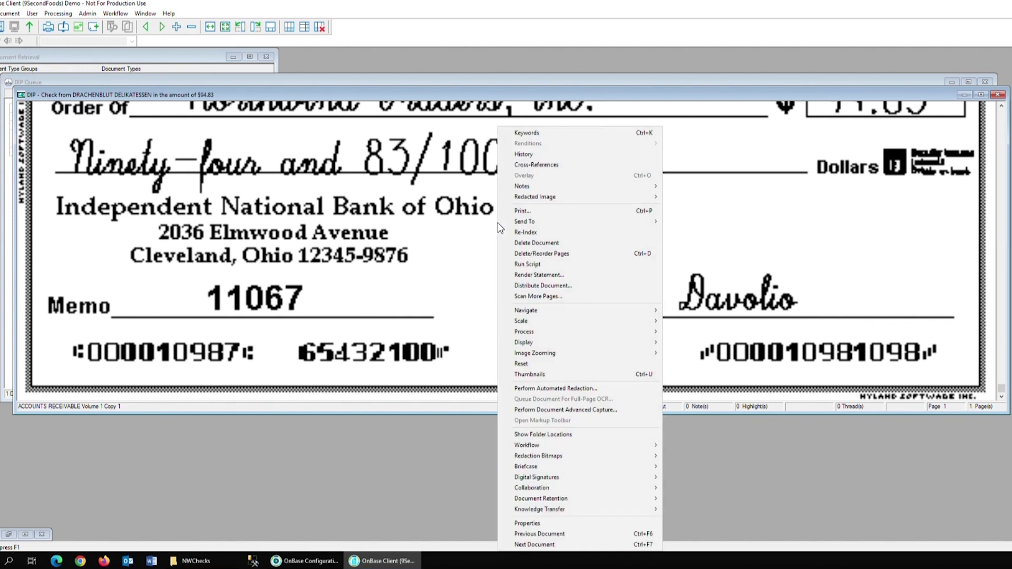
click(541, 134)
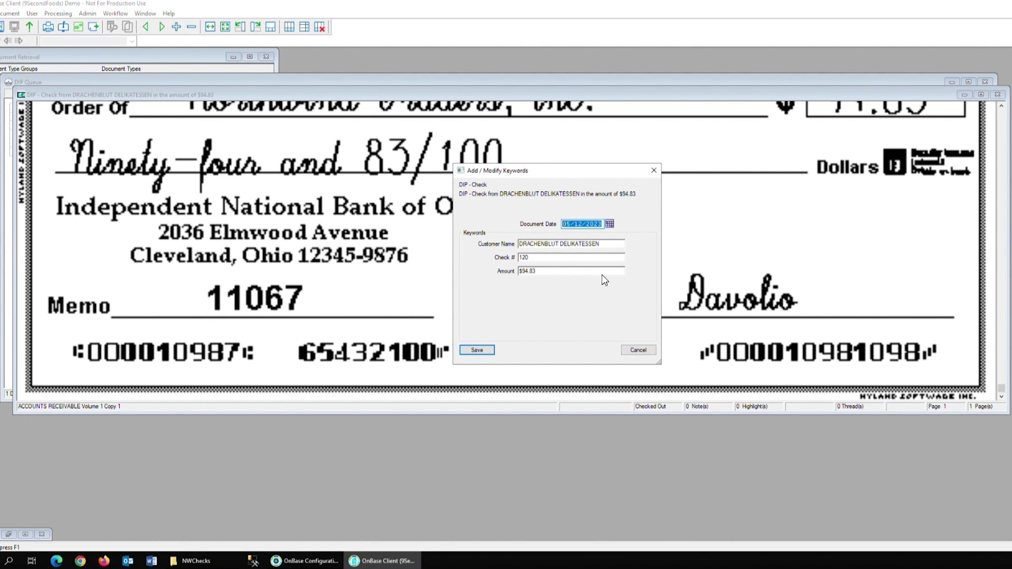
click(640, 351)
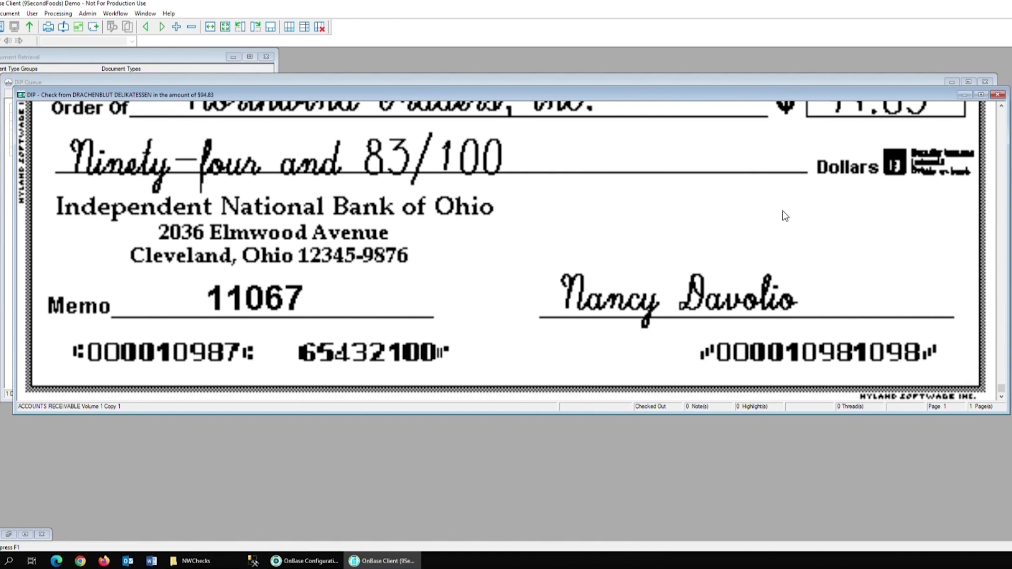
click(997, 94)
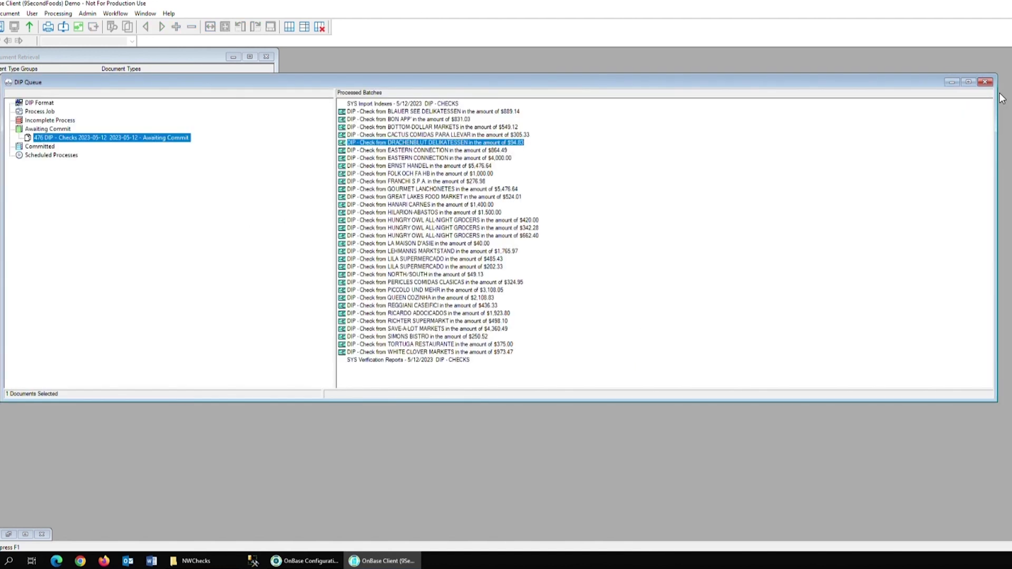
Commit batch 476 DIP - Checks from Awaiting Commit and close the DIP Queue.
click(60, 129)
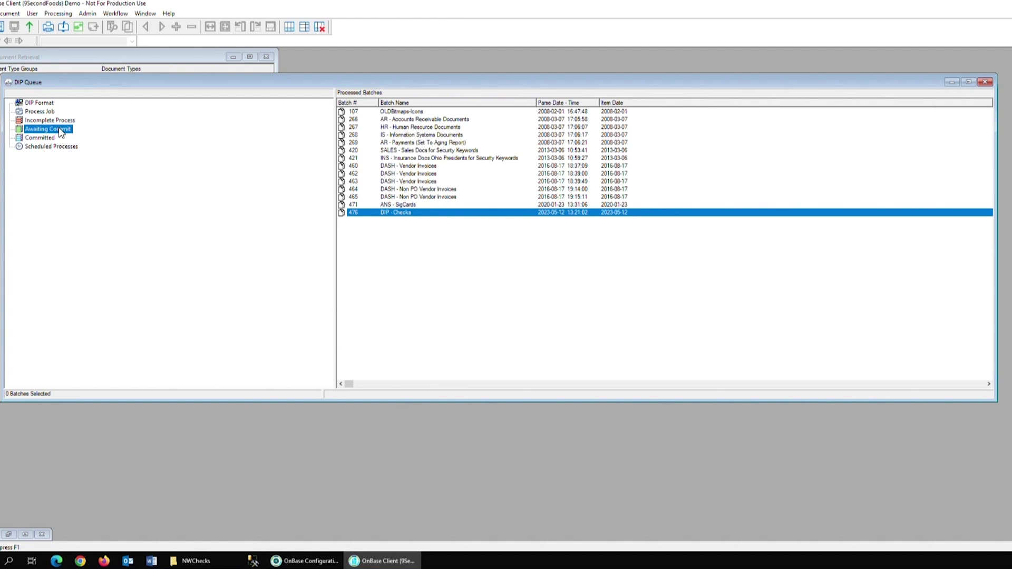
right_click(427, 218)
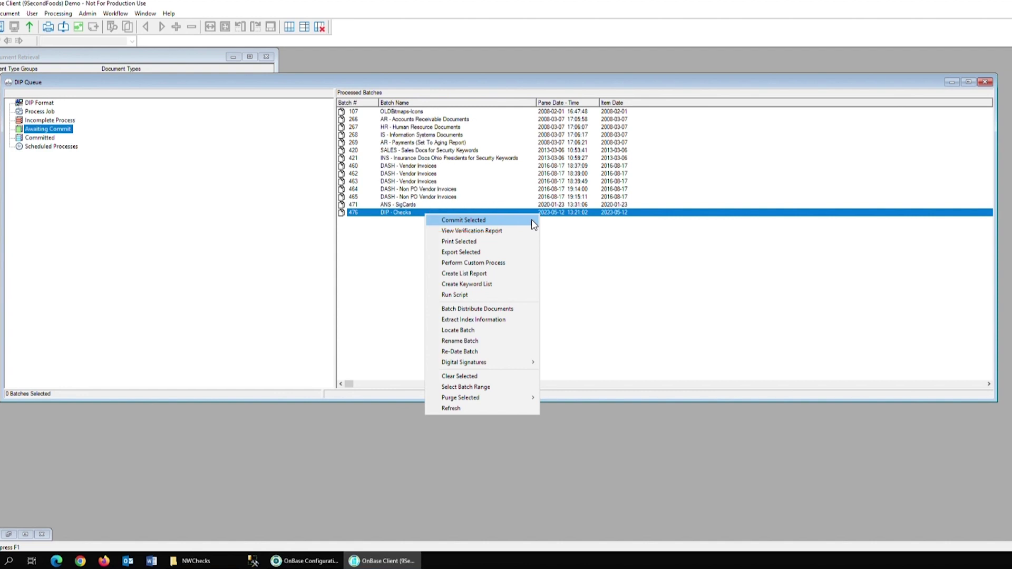
click(641, 291)
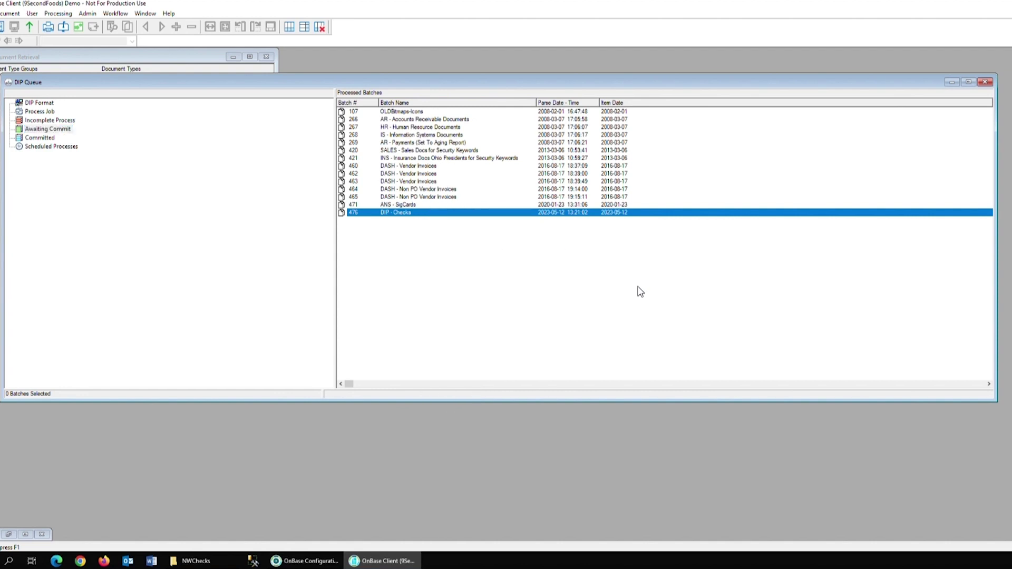
click(985, 82)
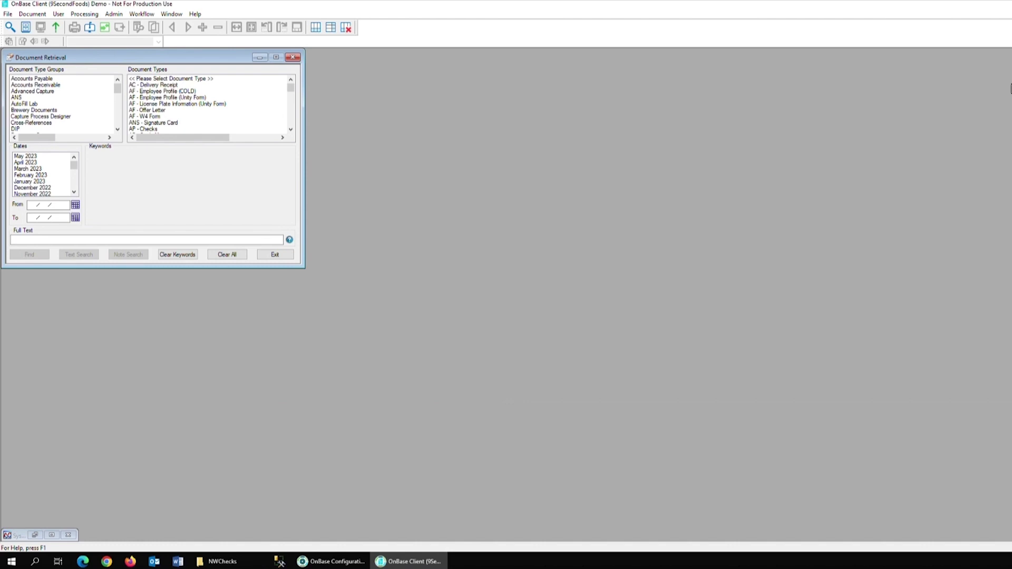
Verify Document Import Processor is registered for the workstation, then close Products Registered for Workstation.
click(115, 15)
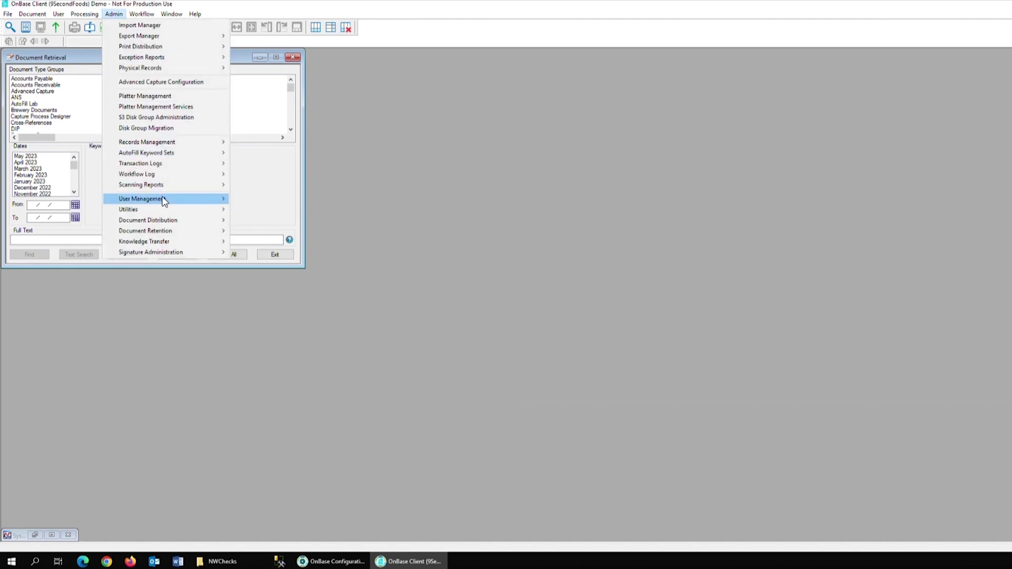
mouse_move(163, 201)
click(275, 211)
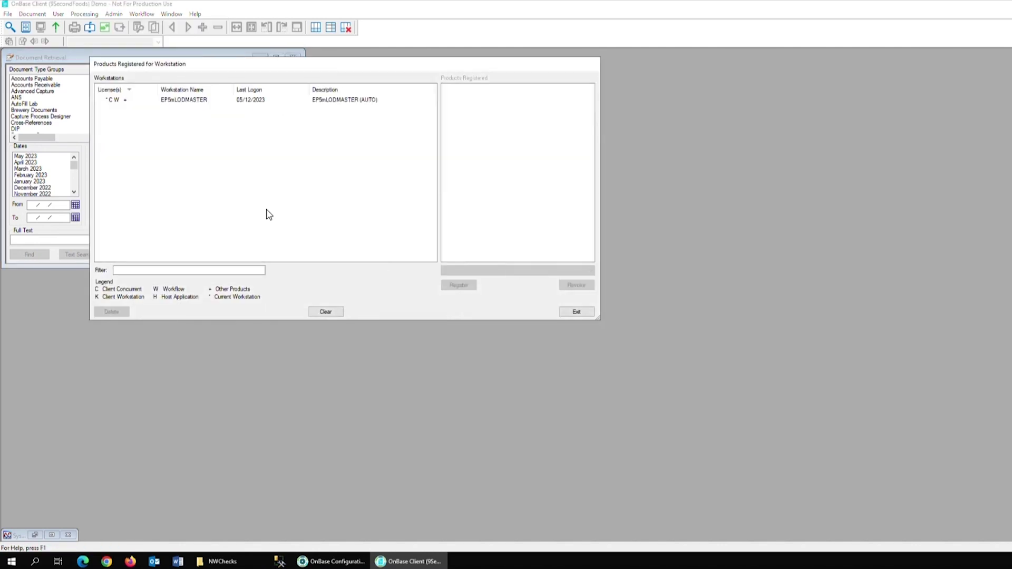
click(177, 100)
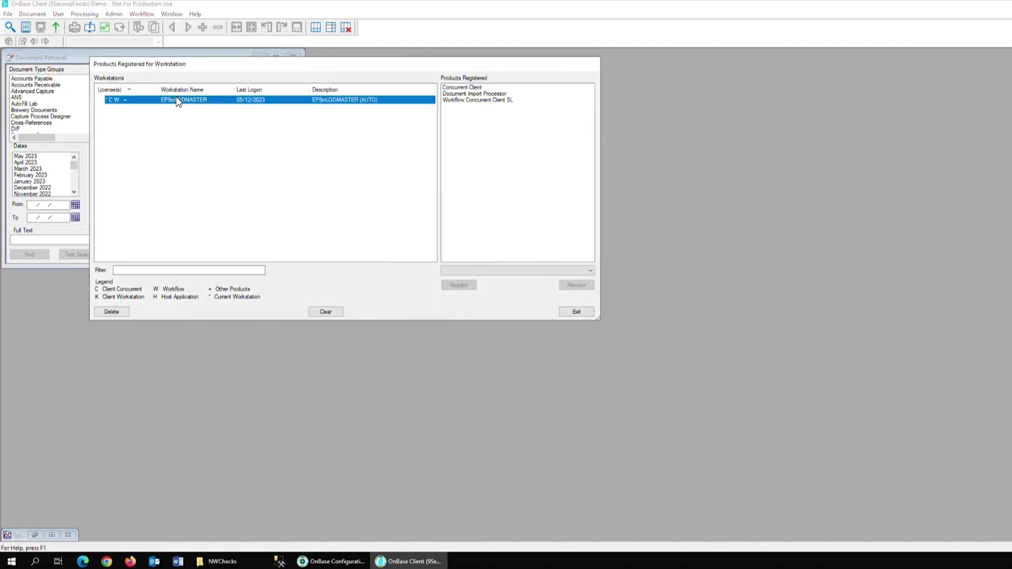
click(511, 95)
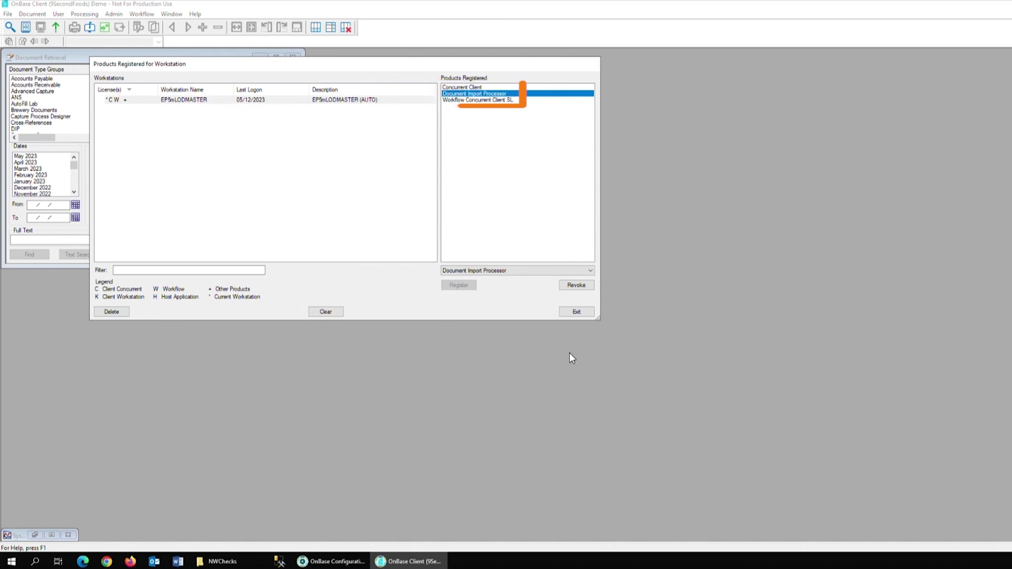
click(577, 311)
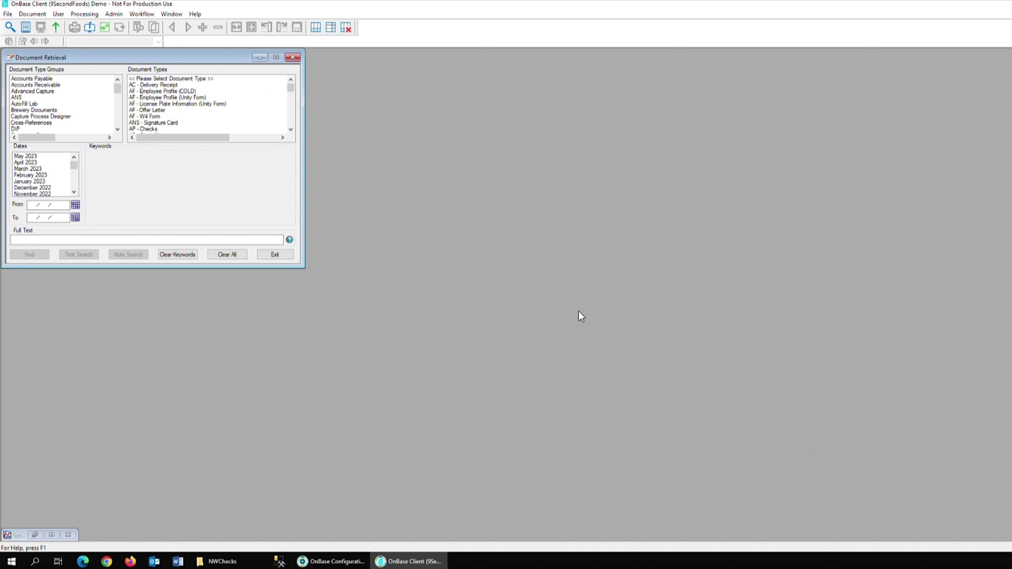
In OnBase Configuration, open User Groups / Rights and select the MANAGER group.
click(357, 563)
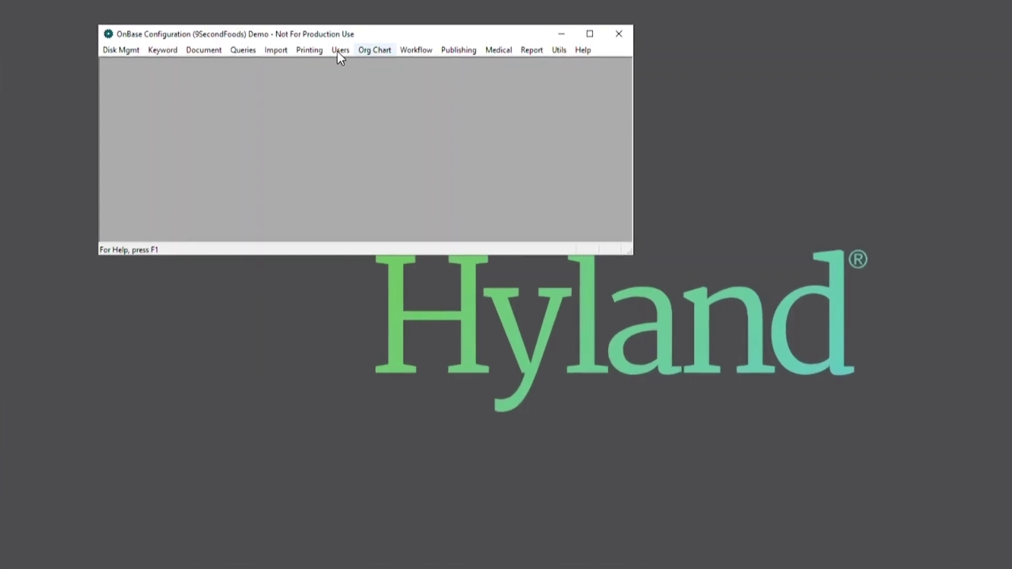
click(340, 50)
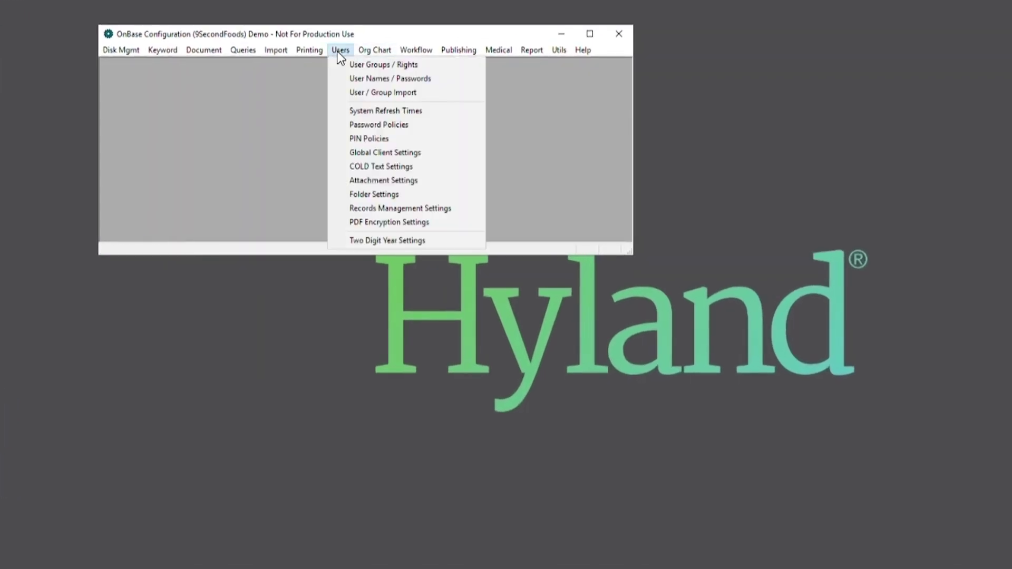
click(401, 64)
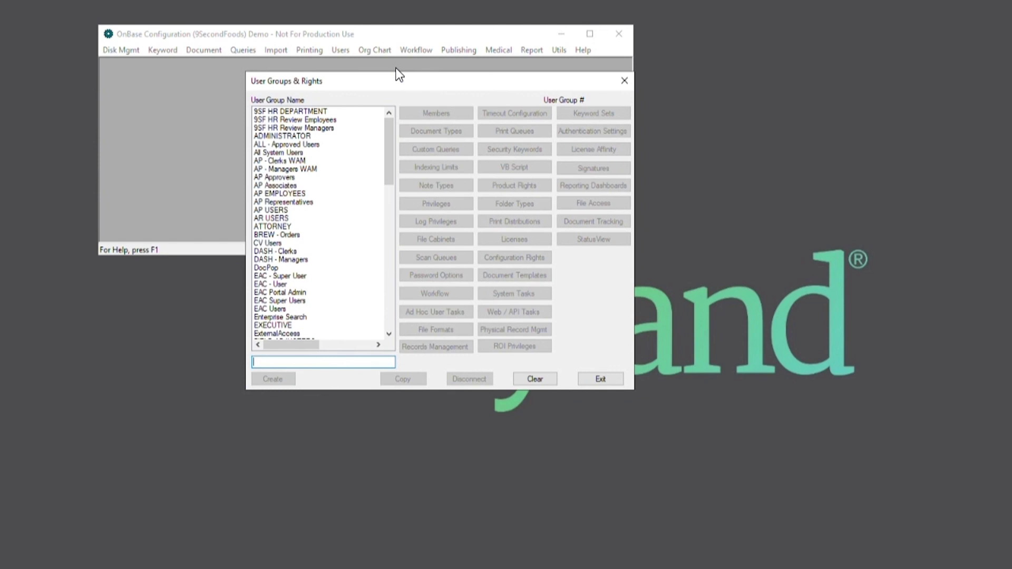
click(303, 255)
key(m)
Find DIP - Check among MANAGER's assigned document types, then close the assignments.
click(463, 131)
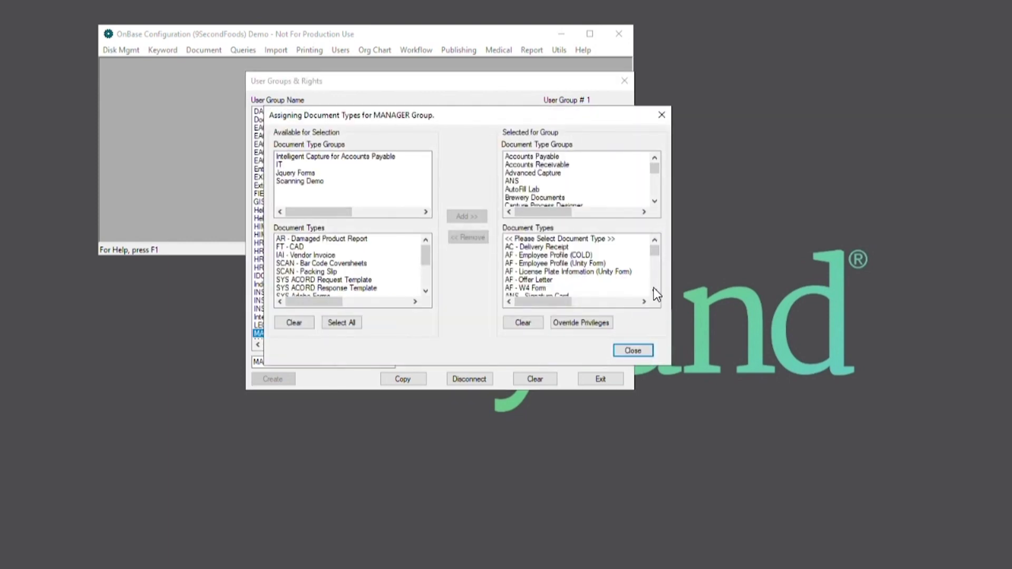
scroll(654, 288, down, 5)
click(576, 247)
key(d)
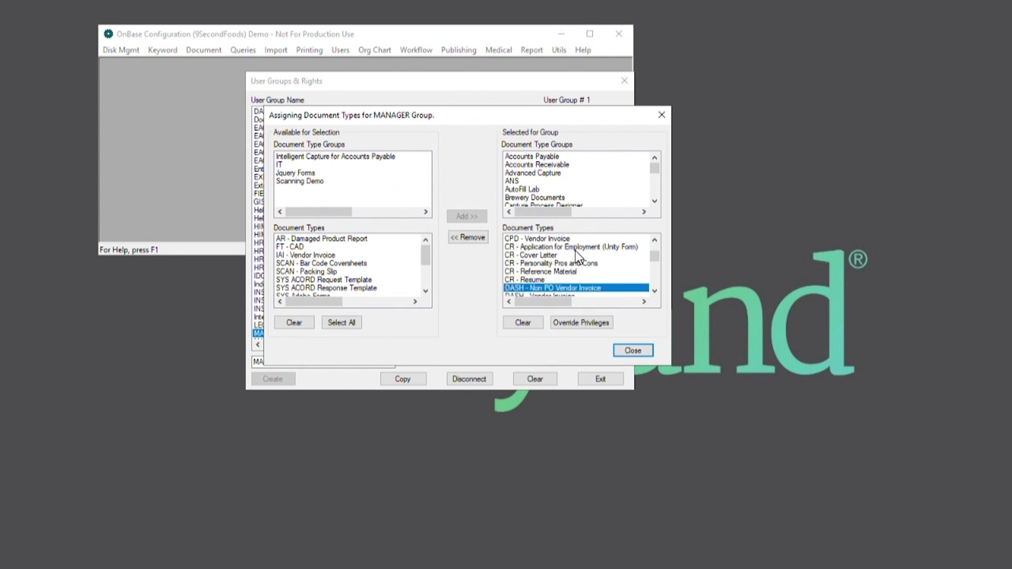
click(655, 291)
click(654, 291)
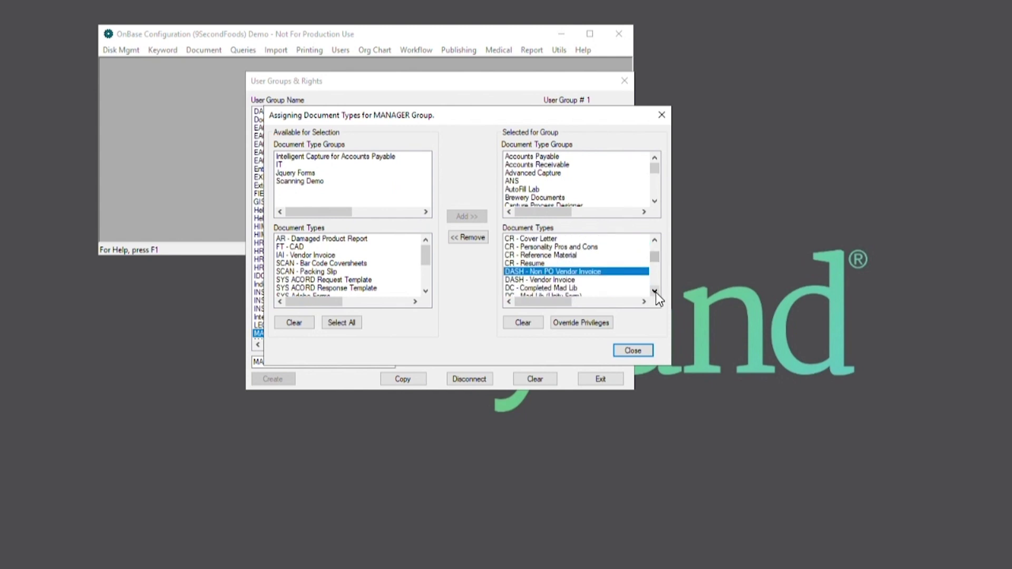
click(655, 291)
click(655, 291)
click(654, 291)
click(654, 291)
click(655, 291)
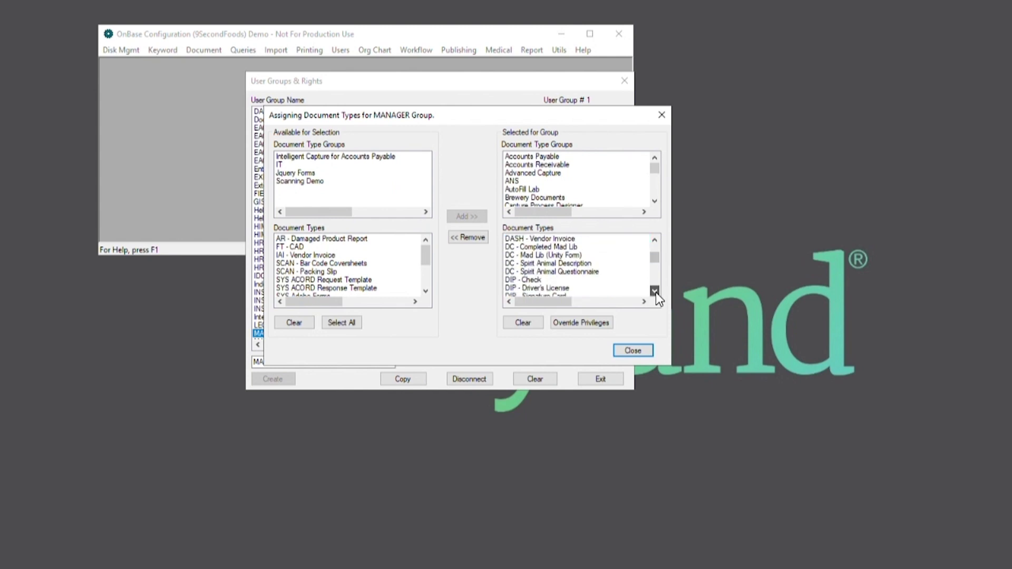
click(557, 279)
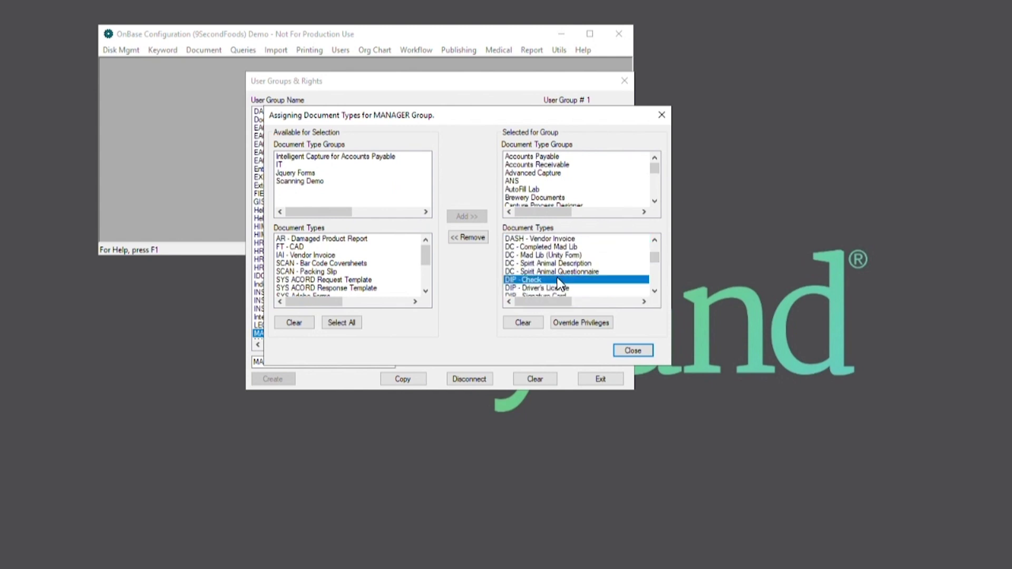
click(644, 350)
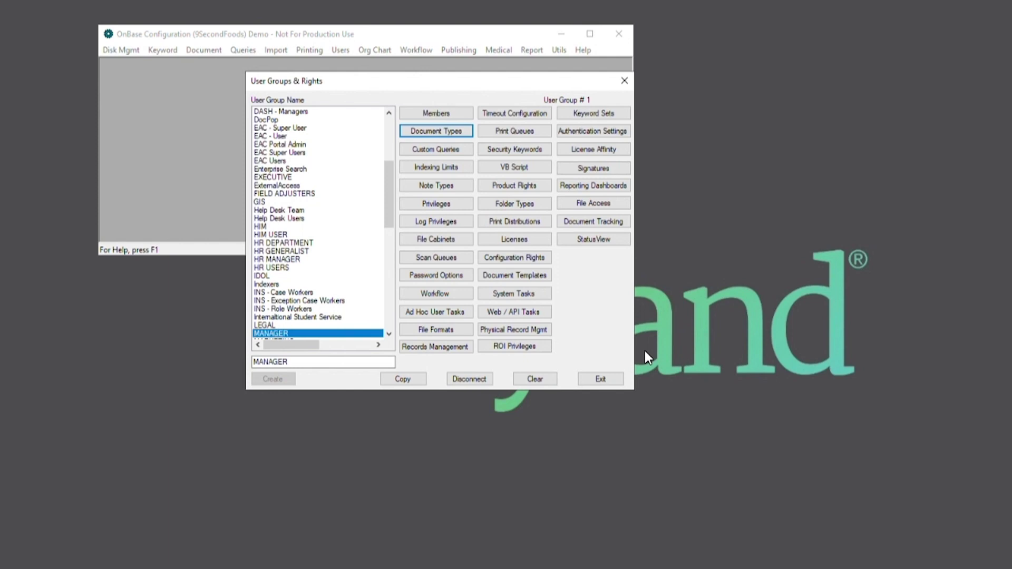
Check MANAGER's Document Import Processor product right and Retrieve / View privilege, cancelling both unchanged.
click(530, 186)
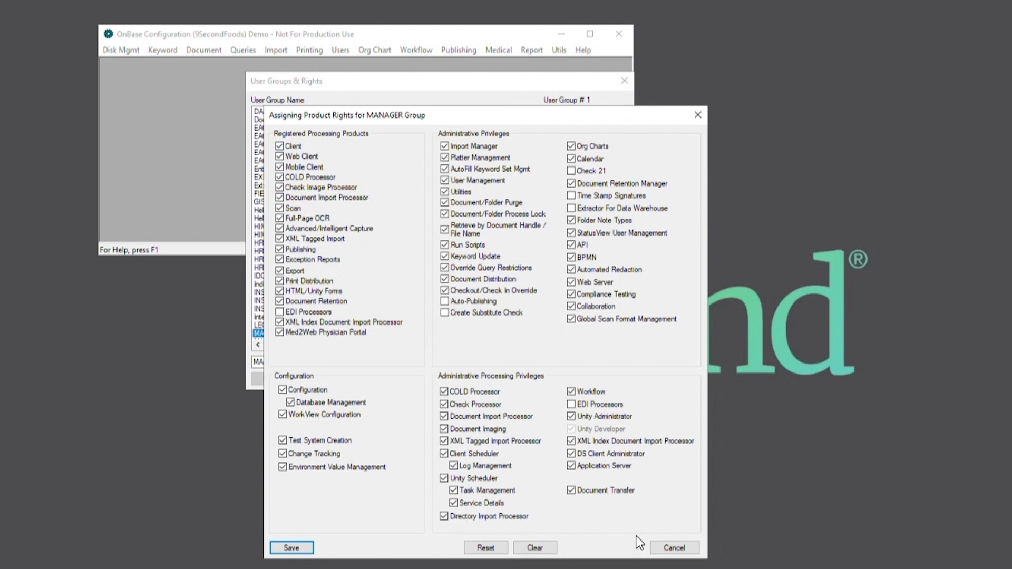
click(672, 548)
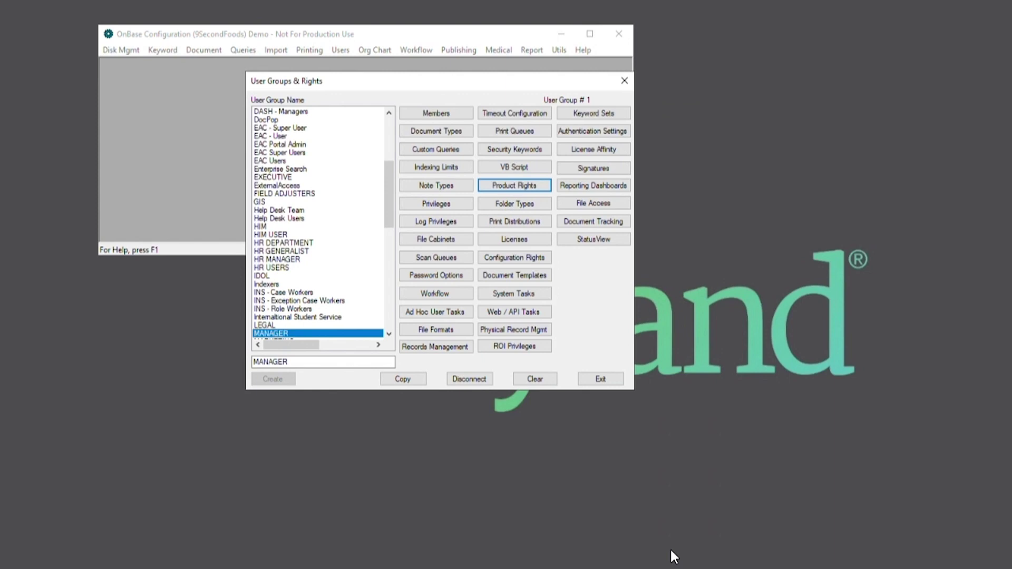
click(462, 207)
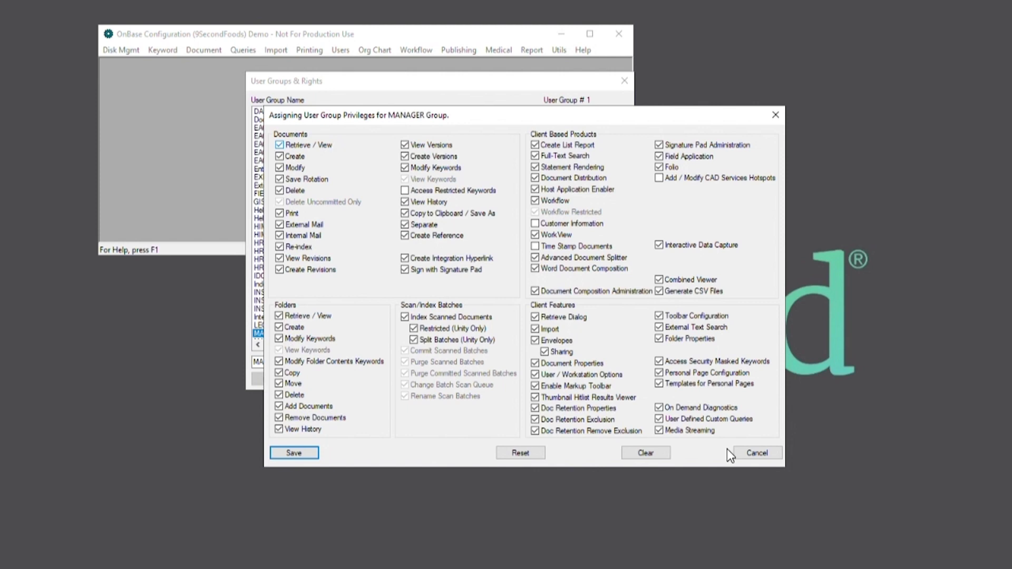
click(760, 452)
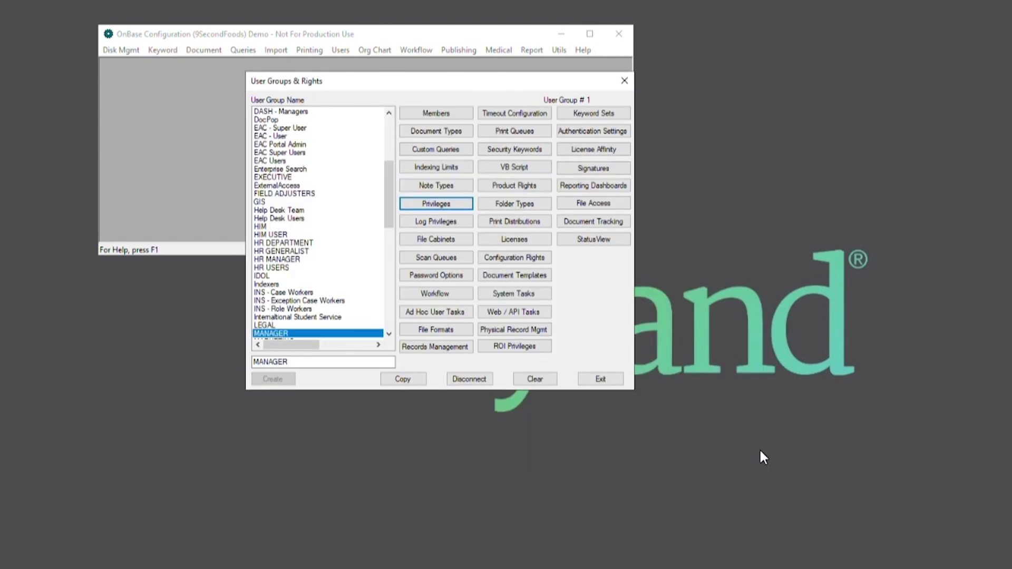
Review the DIP - Checks process settings (Index.txt in NWChecks) in Document Import Processor configuration, unchanged.
click(615, 377)
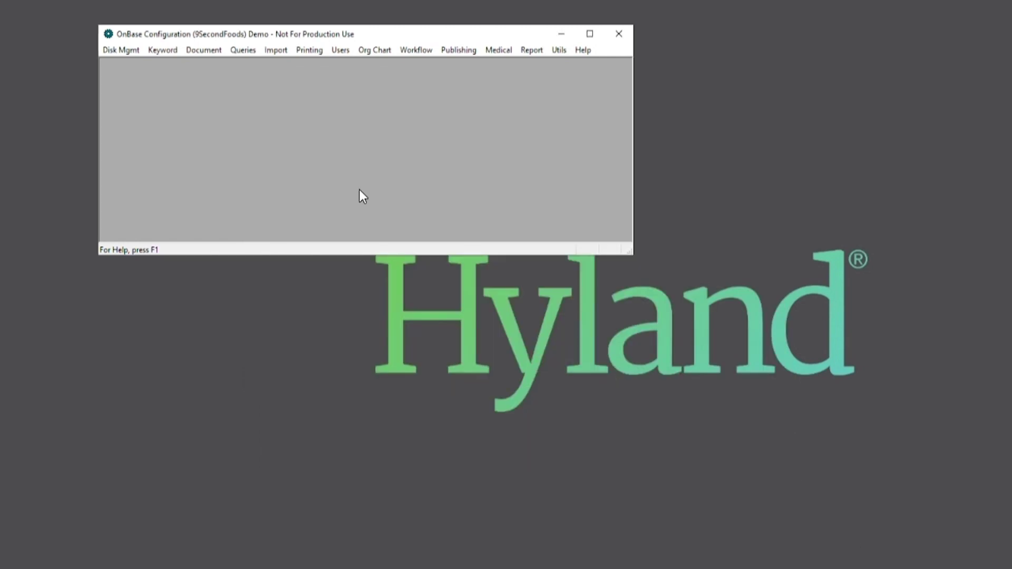
click(205, 50)
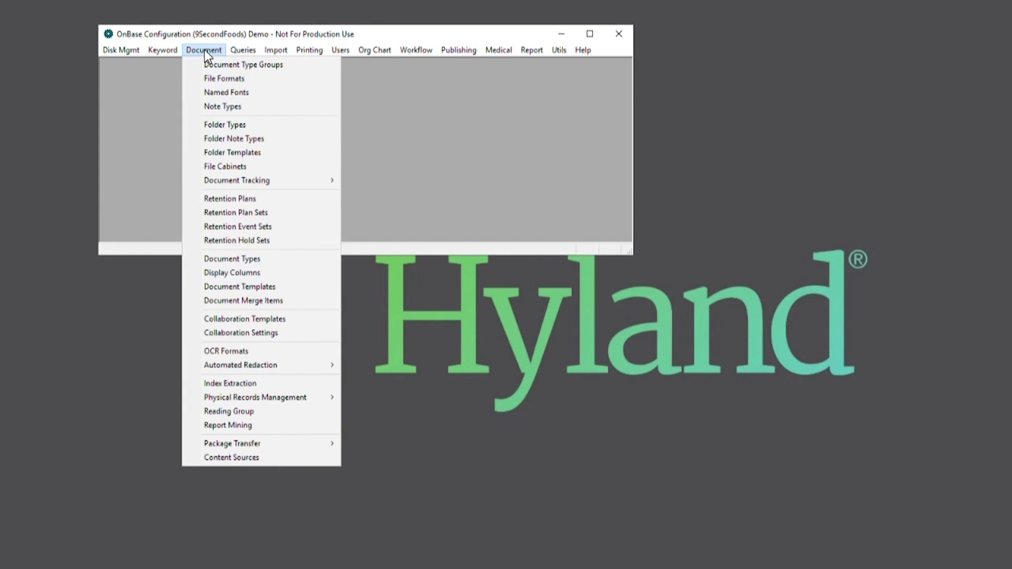
mouse_move(273, 176)
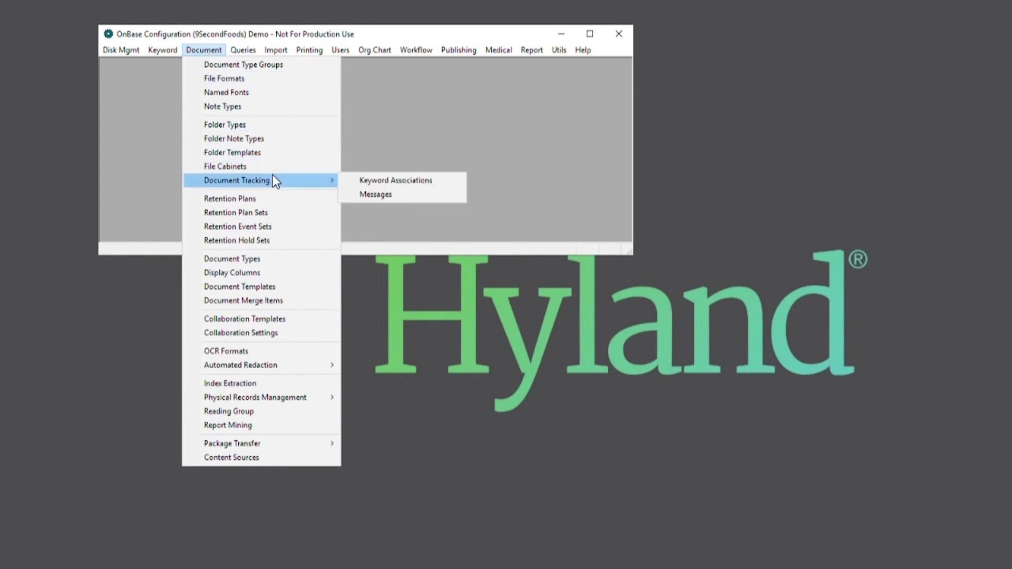
click(283, 49)
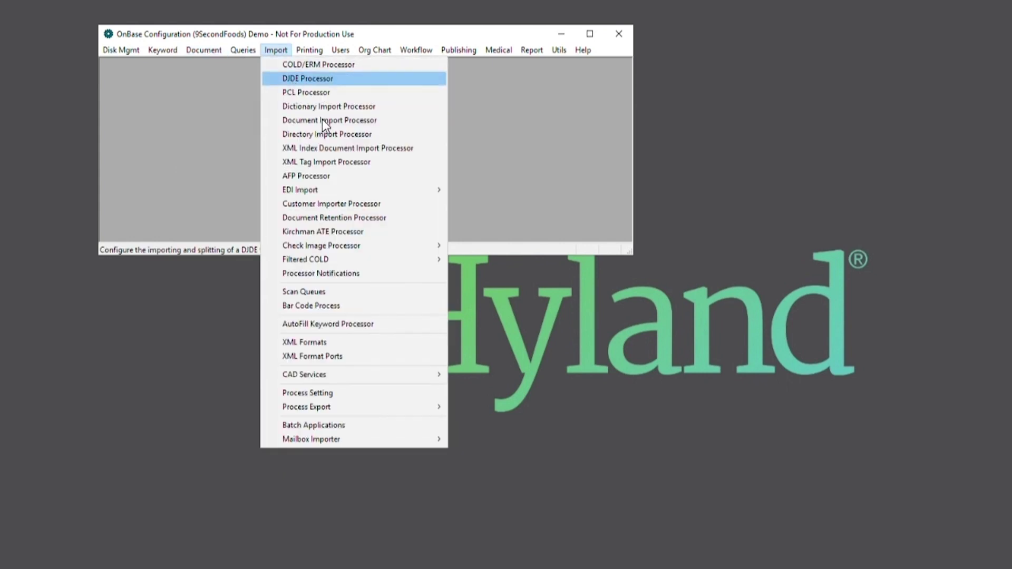
click(379, 121)
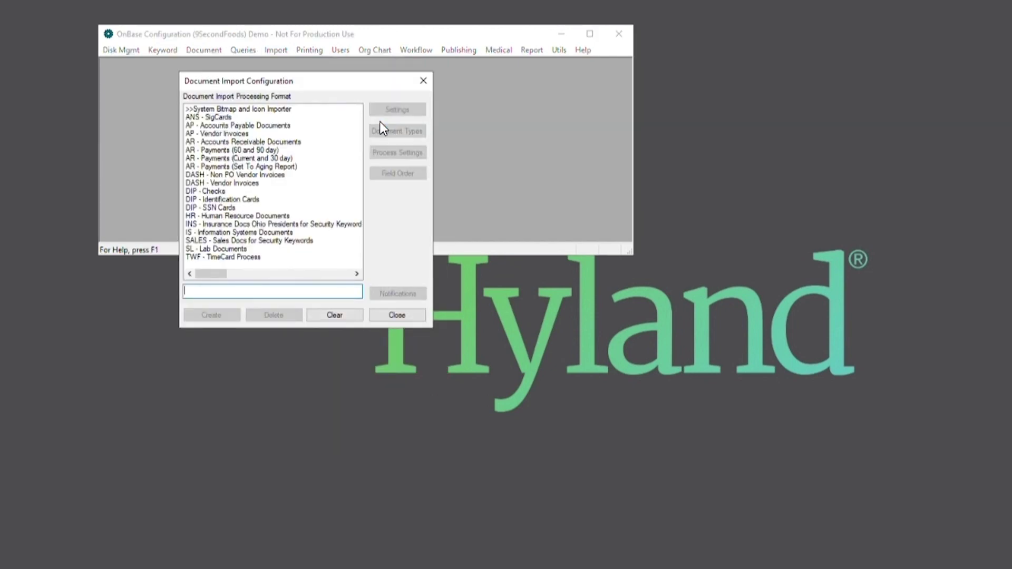
click(218, 192)
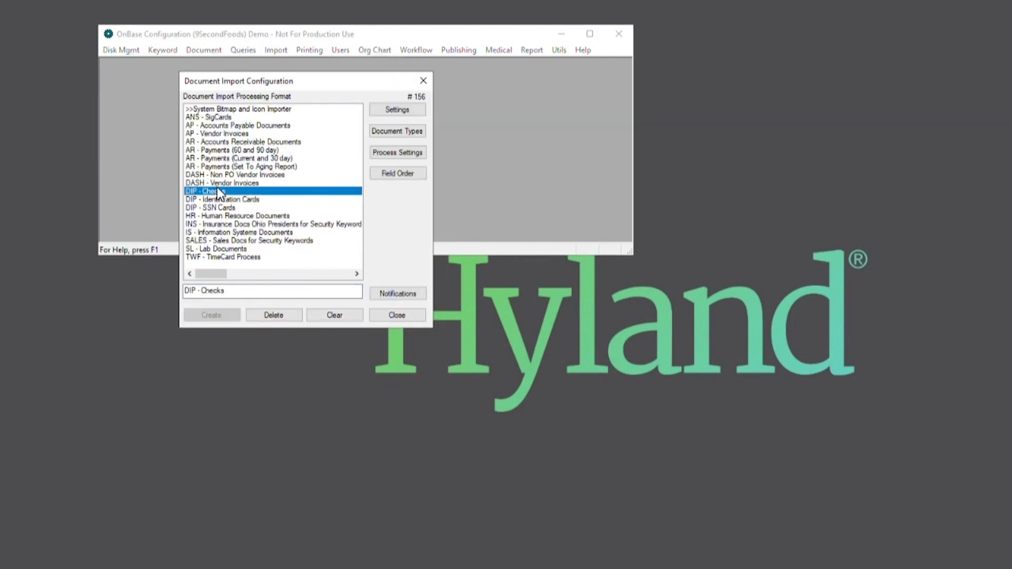
click(408, 110)
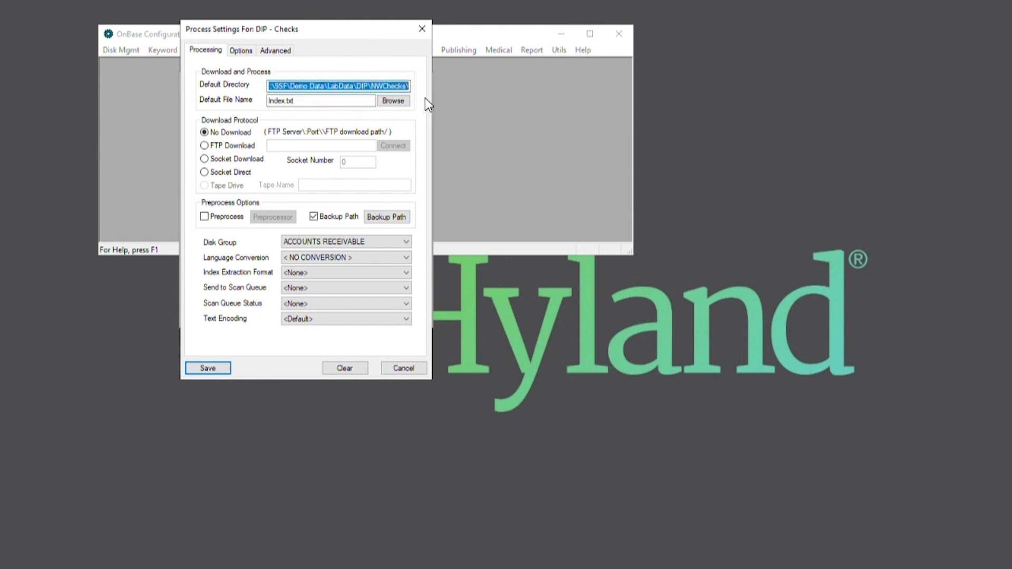
click(427, 24)
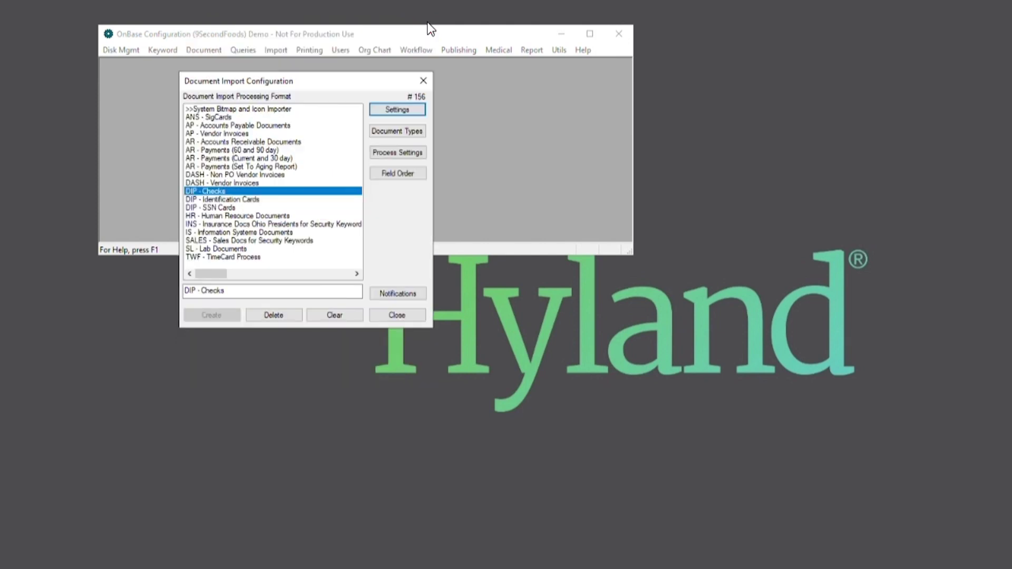
click(413, 153)
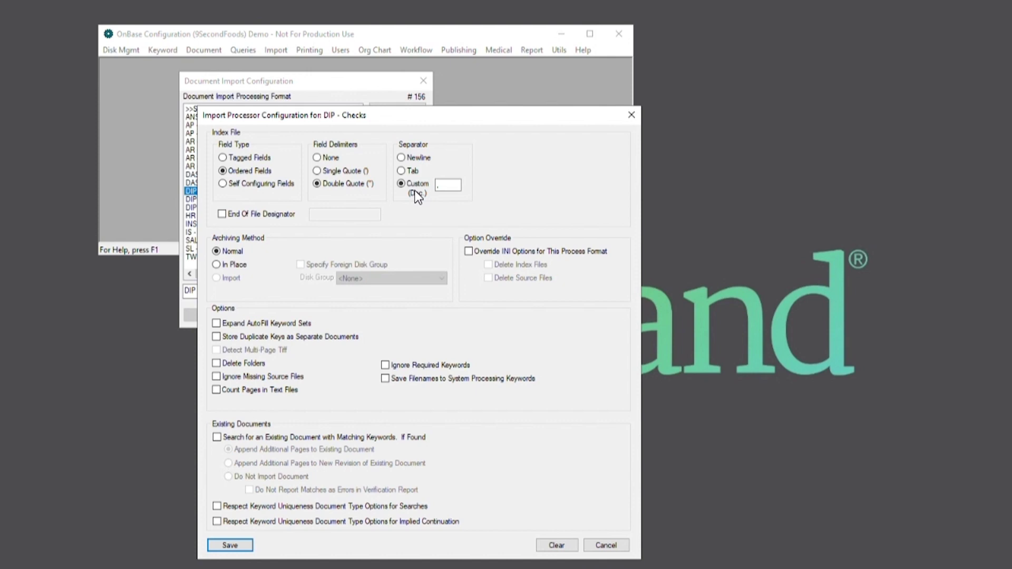
click(632, 119)
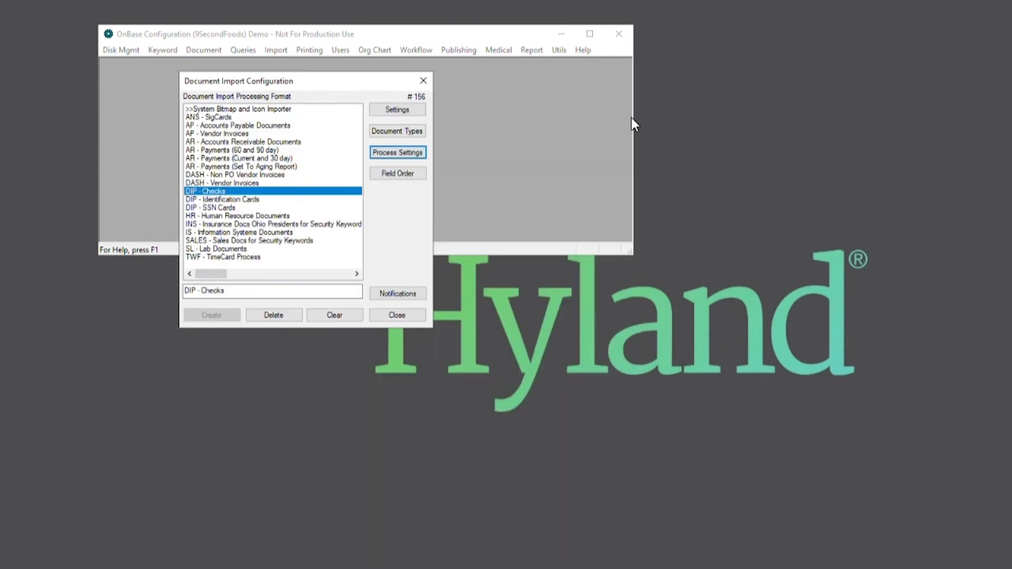
click(395, 174)
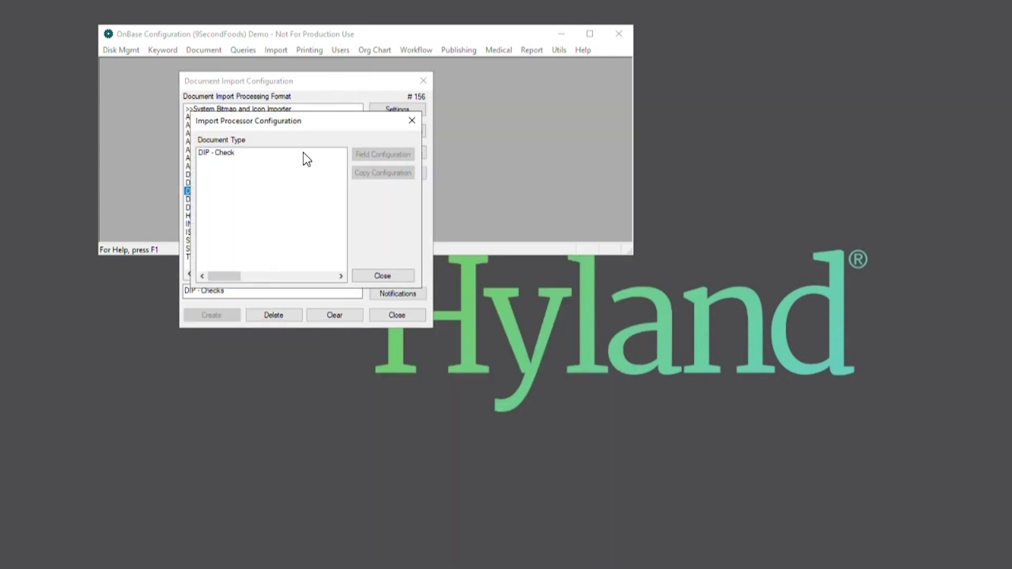
click(303, 153)
click(400, 153)
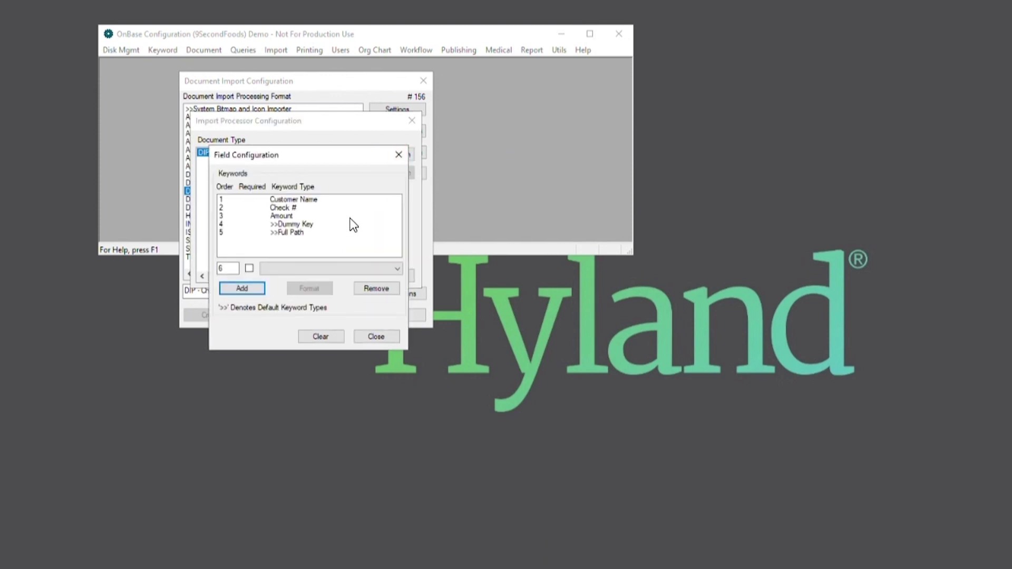
click(401, 157)
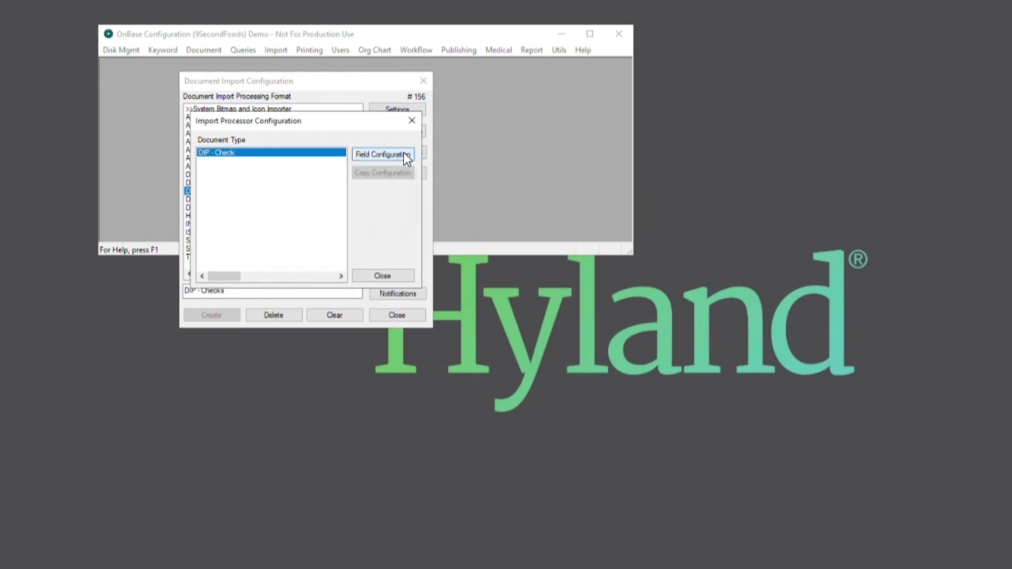
click(413, 121)
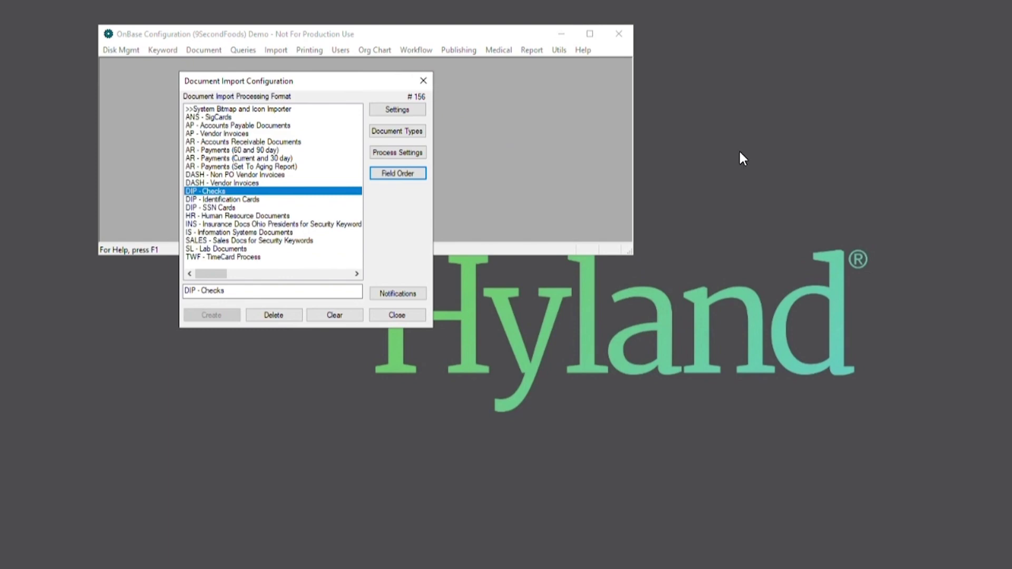